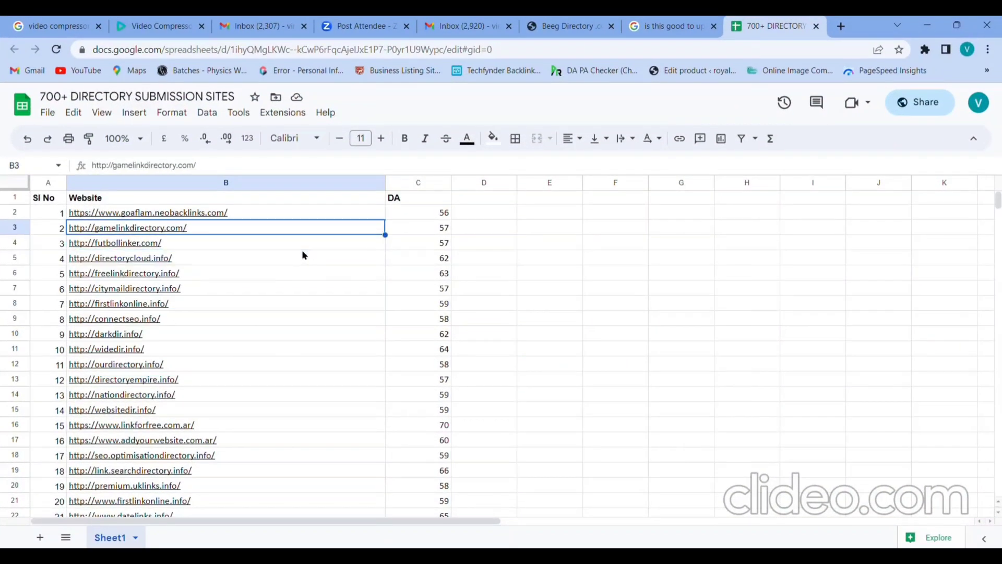
{"action": "key", "text": "Up"}
{"action": "key", "text": "Up"}
Left-align the DA numbers in column C of the directory sheet
{"action": "key", "text": "Left"}
{"action": "key", "text": "Right"}
{"action": "key", "text": "Right"}
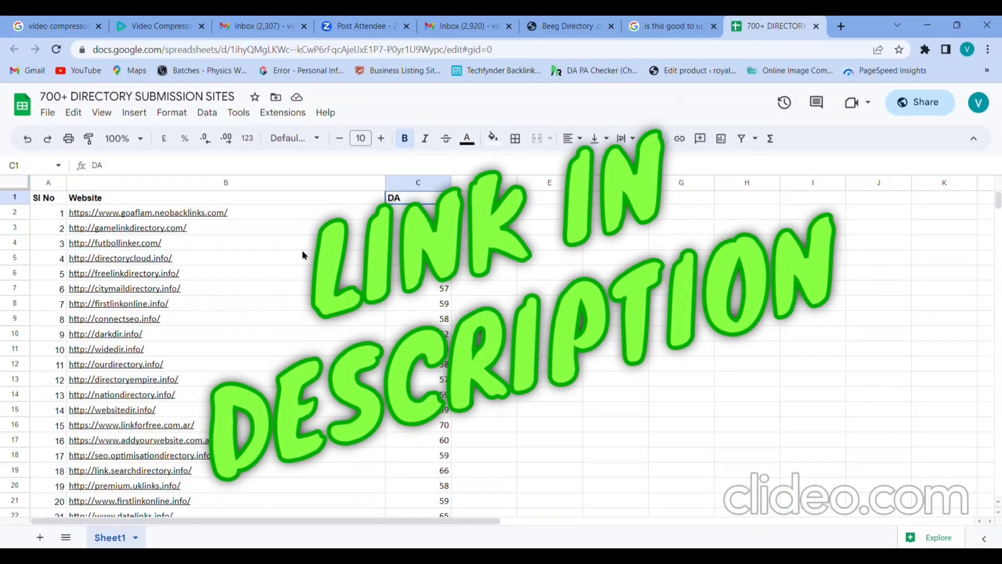
{"action": "key", "text": "Left"}
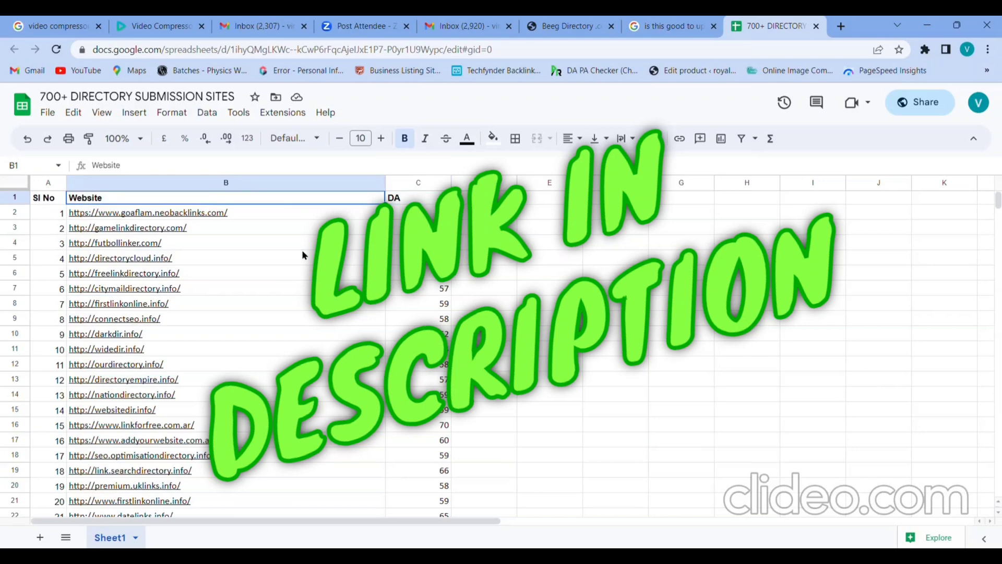
{"action": "key", "text": "Right"}
{"action": "left_click", "coordinate": [434, 183]}
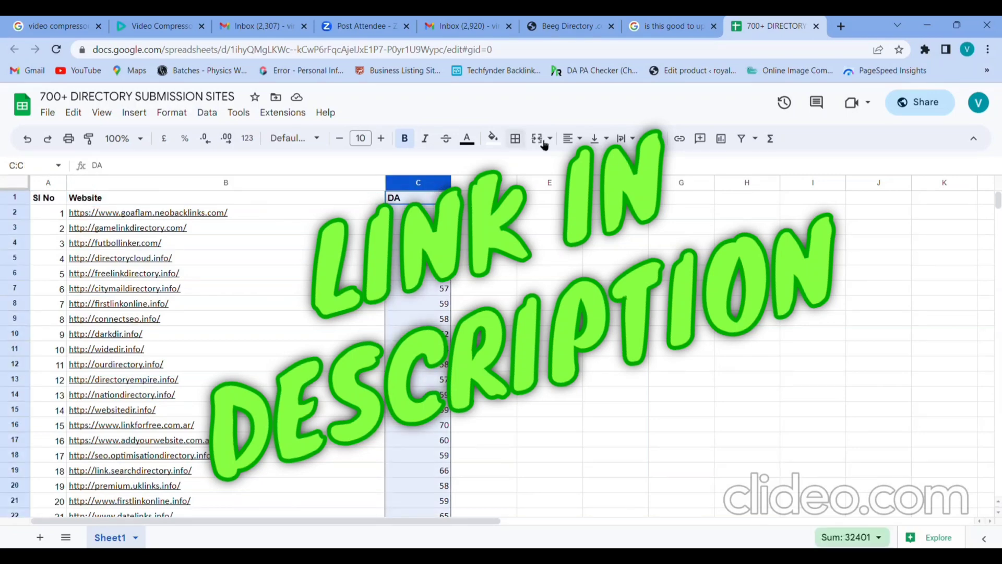
{"action": "left_click", "coordinate": [571, 138]}
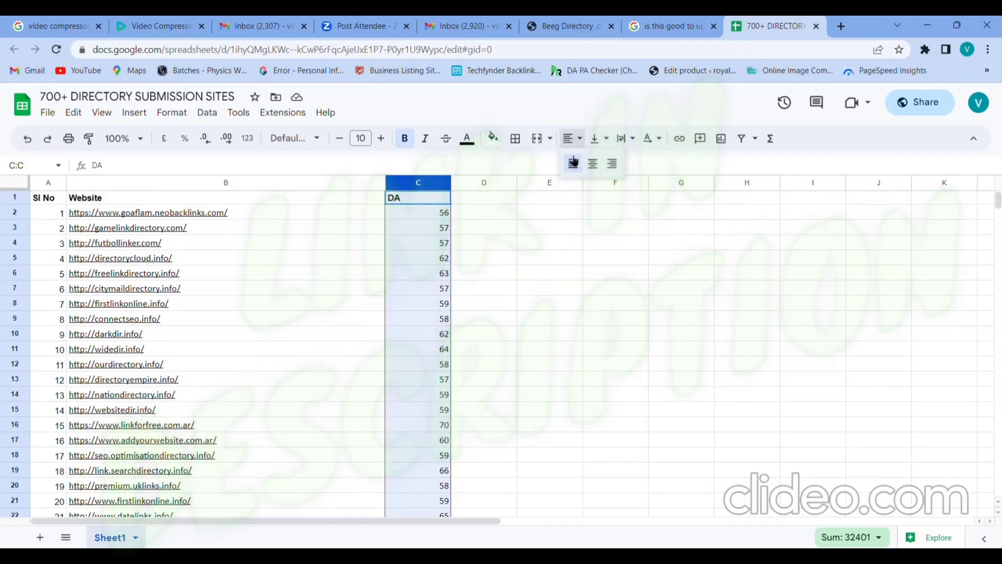
{"action": "left_click", "coordinate": [574, 161]}
Copy the directoryempire.info link from the list and load it in a new tab
{"action": "mouse_move", "coordinate": [157, 258]}
{"action": "left_mouse_down"}
{"action": "mouse_move", "coordinate": [156, 350]}
{"action": "mouse_move", "coordinate": [353, 423]}
{"action": "left_mouse_up"}
{"action": "left_click", "coordinate": [511, 304]}
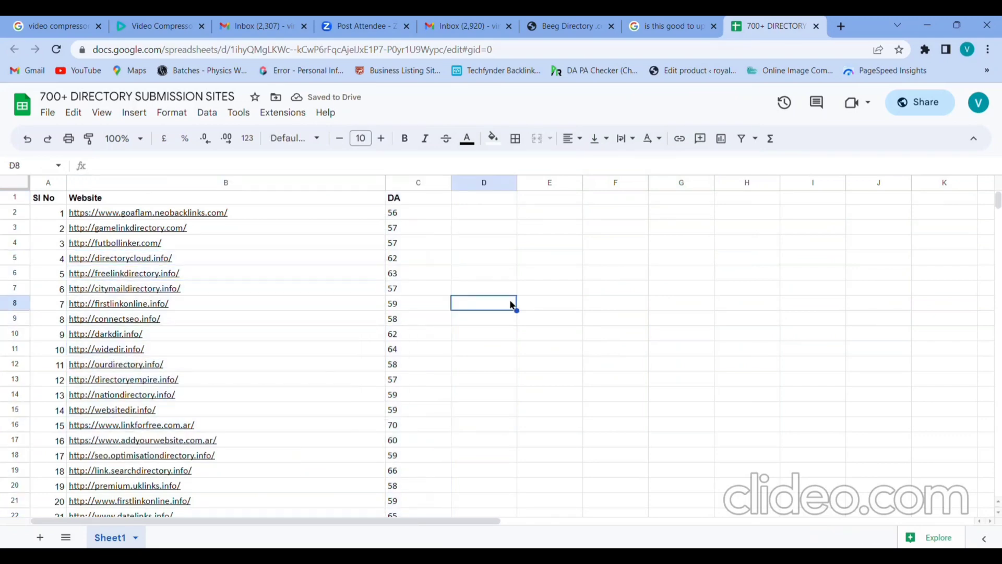
{"action": "key", "text": "Left"}
{"action": "key", "text": "Left"}
{"action": "key", "text": "Up"}
{"action": "key", "text": "Up"}
{"action": "key", "text": "Up"}
{"action": "key", "text": "Up"}
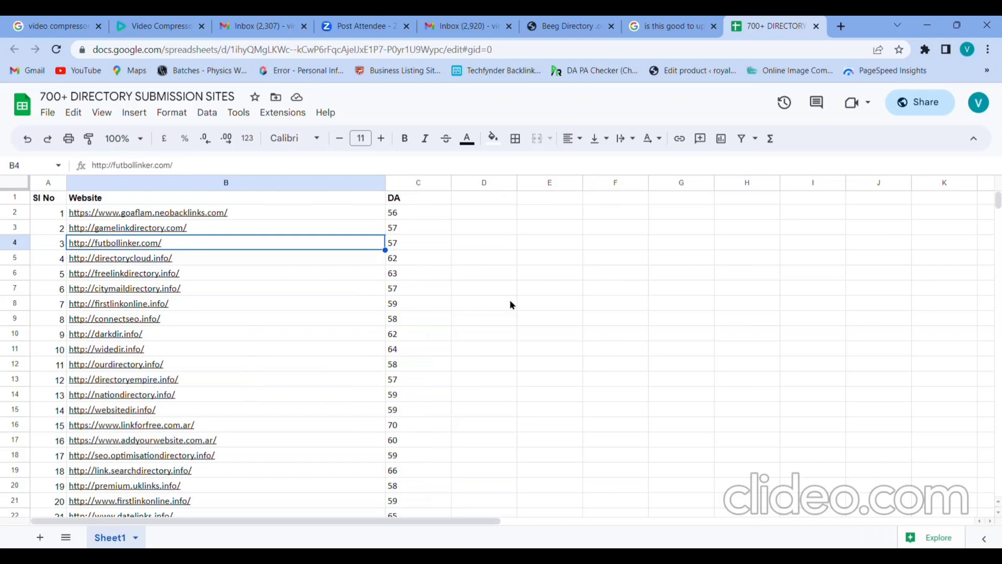
{"action": "key", "text": "Down"}
{"action": "key", "text": "Down"}
{"action": "key", "text": "Down"}
{"action": "key", "text": "Down"}
{"action": "key", "text": "Down"}
{"action": "key", "text": "Down"}
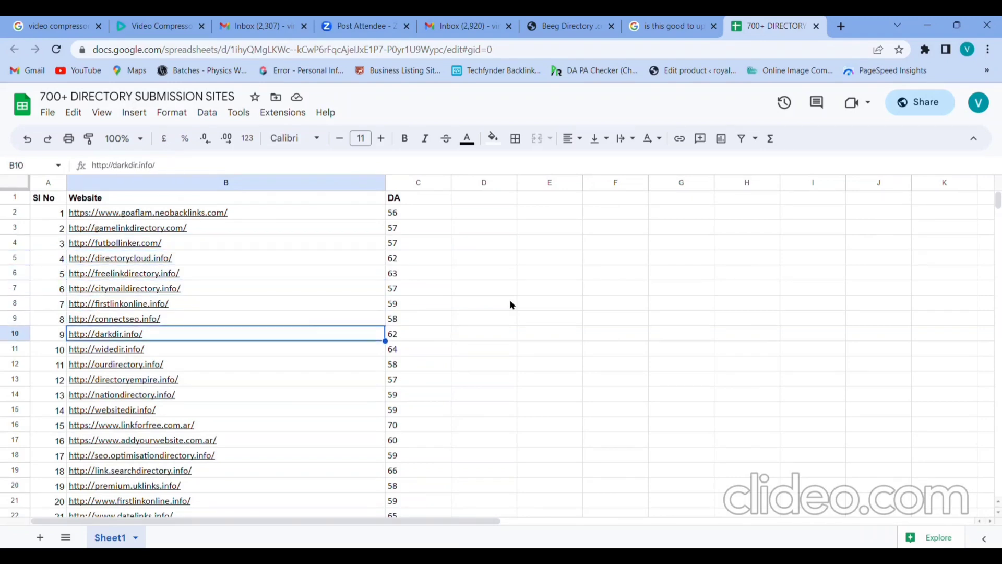
{"action": "key", "text": "Down"}
{"action": "key", "text": "Down"}
{"action": "key", "text": "Down"}
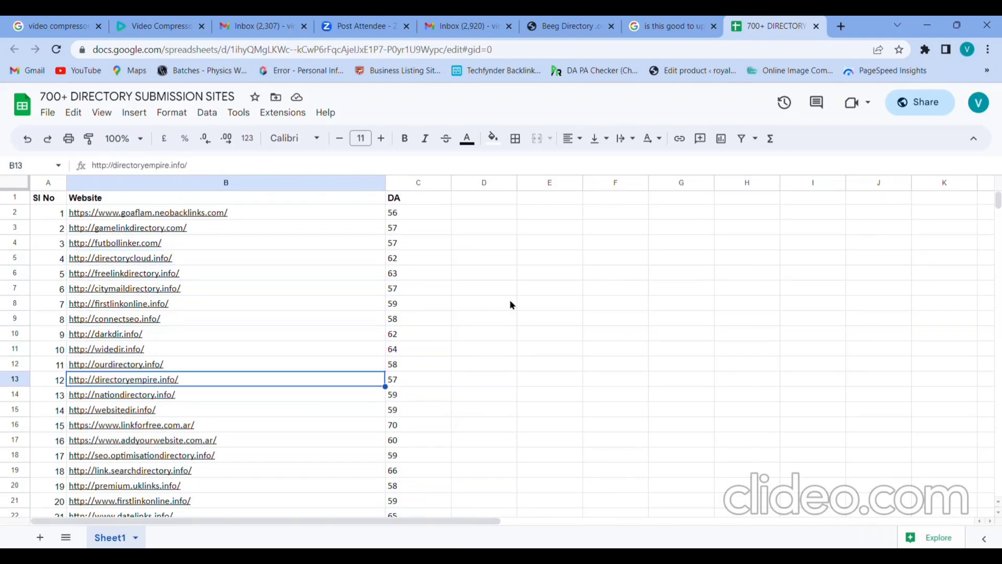
{"action": "key", "text": "ctrl+c"}
{"action": "left_click", "coordinate": [841, 26]}
{"action": "key", "text": "ctrl+v"}
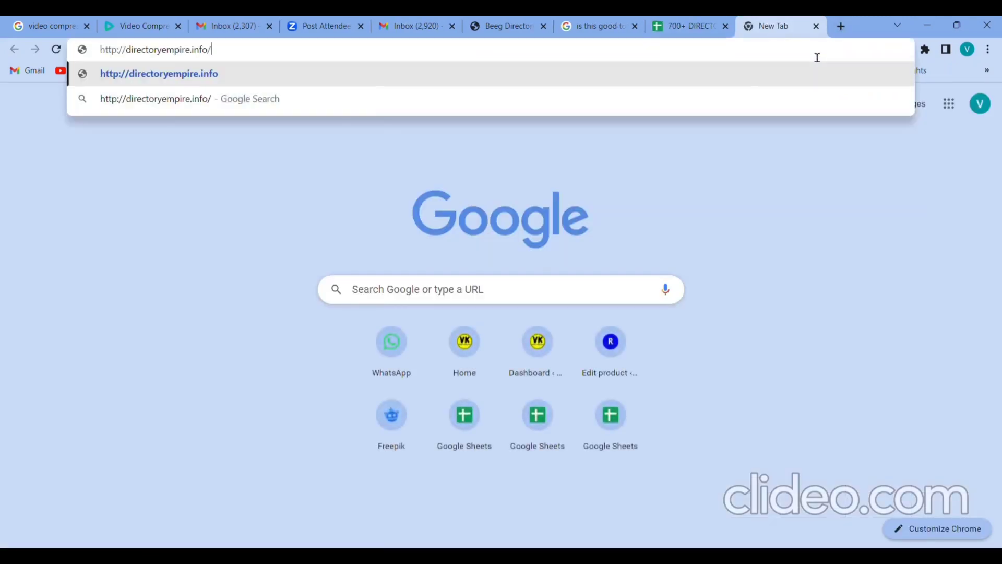
{"action": "key", "text": "Return"}
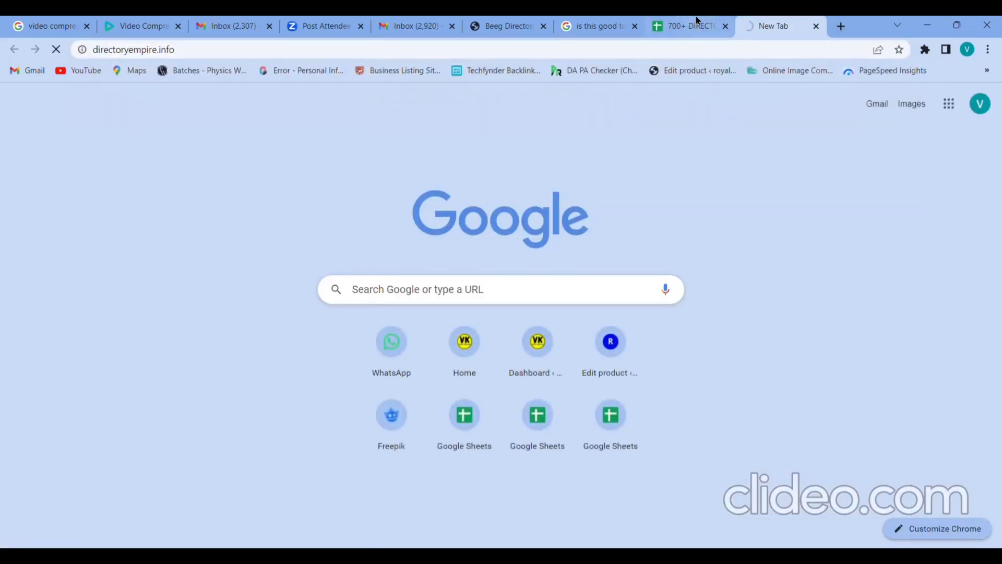
Return to the spreadsheet and scroll down through the directory list
{"action": "left_click", "coordinate": [695, 24]}
{"action": "scroll", "coordinate": [403, 394], "scroll_direction": "down", "scroll_amount": 2}
{"action": "scroll", "coordinate": [403, 394], "scroll_direction": "down", "scroll_amount": 15}
{"action": "scroll", "coordinate": [403, 394], "scroll_direction": "down", "scroll_amount": 15}
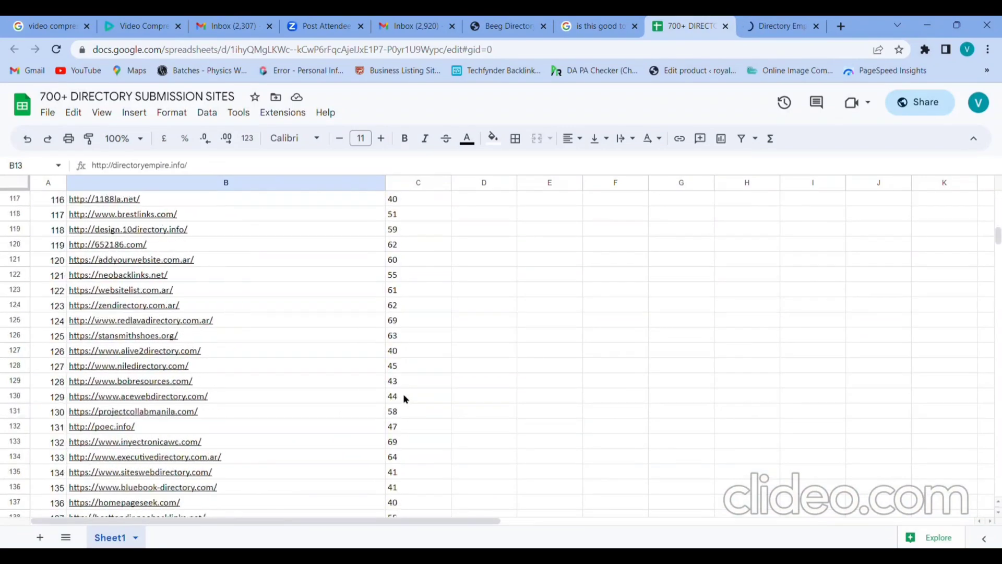
{"action": "scroll", "coordinate": [403, 394], "scroll_direction": "down", "scroll_amount": 18}
{"action": "scroll", "coordinate": [403, 395], "scroll_direction": "down", "scroll_amount": 16}
{"action": "scroll", "coordinate": [404, 396], "scroll_direction": "down", "scroll_amount": 15}
{"action": "scroll", "coordinate": [403, 395], "scroll_direction": "down", "scroll_amount": 20}
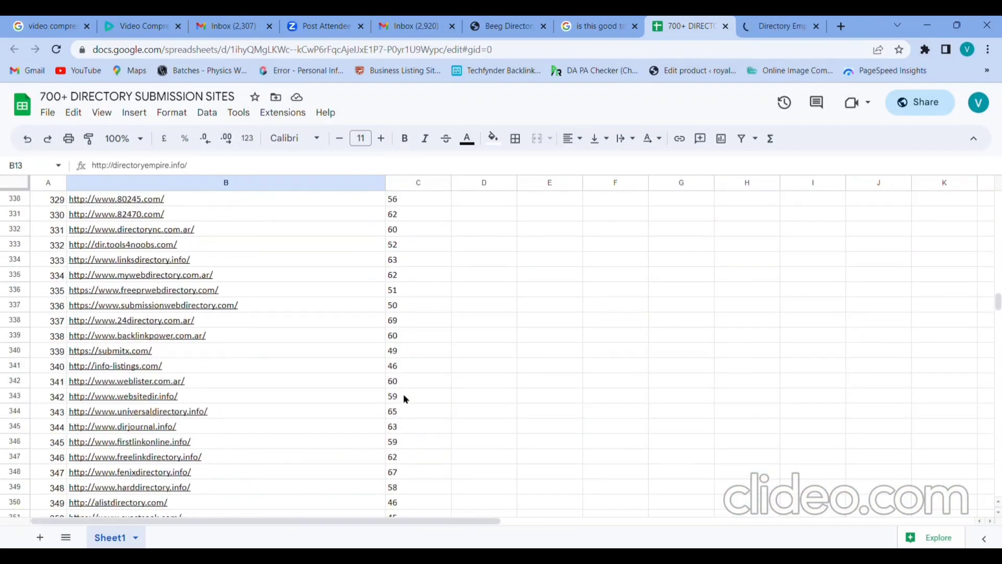
{"action": "scroll", "coordinate": [404, 395], "scroll_direction": "down", "scroll_amount": 15}
{"action": "scroll", "coordinate": [403, 396], "scroll_direction": "down", "scroll_amount": 17}
{"action": "scroll", "coordinate": [404, 397], "scroll_direction": "down", "scroll_amount": 13}
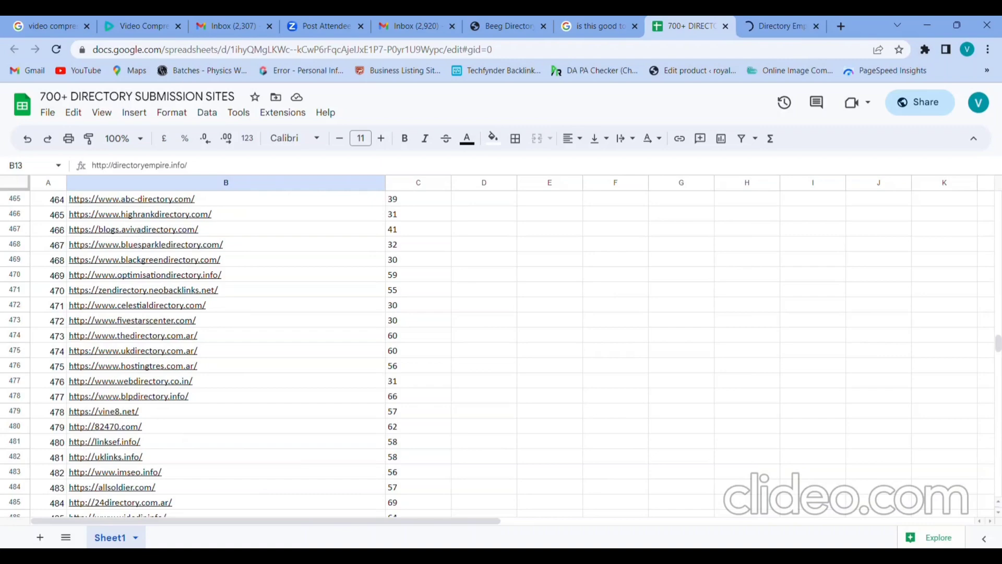
{"action": "mouse_move", "coordinate": [996, 340]}
{"action": "left_mouse_down"}
{"action": "mouse_move", "coordinate": [995, 440]}
{"action": "mouse_move", "coordinate": [985, 190]}
{"action": "mouse_move", "coordinate": [995, 441]}
{"action": "mouse_move", "coordinate": [951, 169]}
{"action": "left_mouse_up"}
On Directory Empire's link submission page, choose SEO Services as the category
{"action": "left_click", "coordinate": [779, 26]}
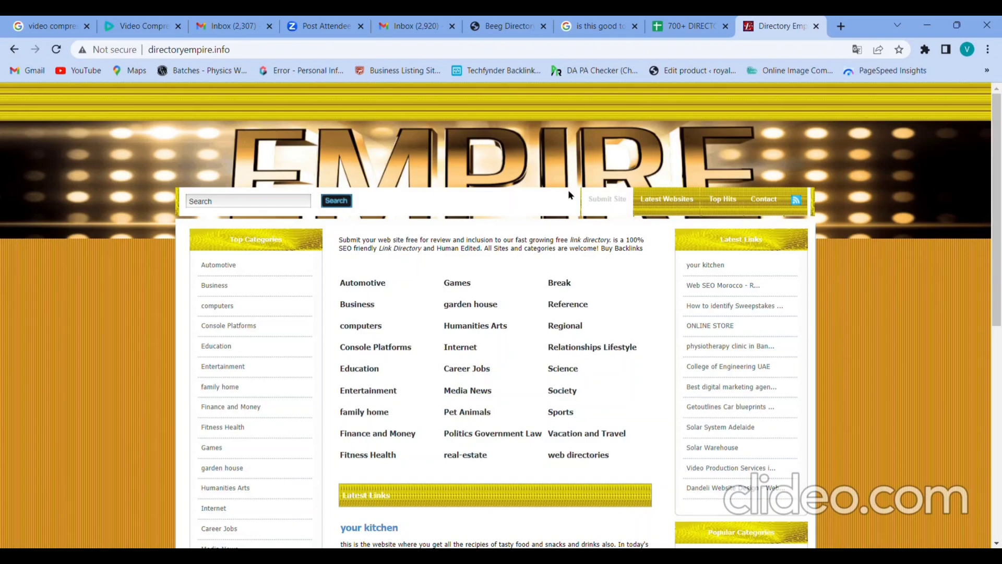
{"action": "left_click", "coordinate": [600, 202]}
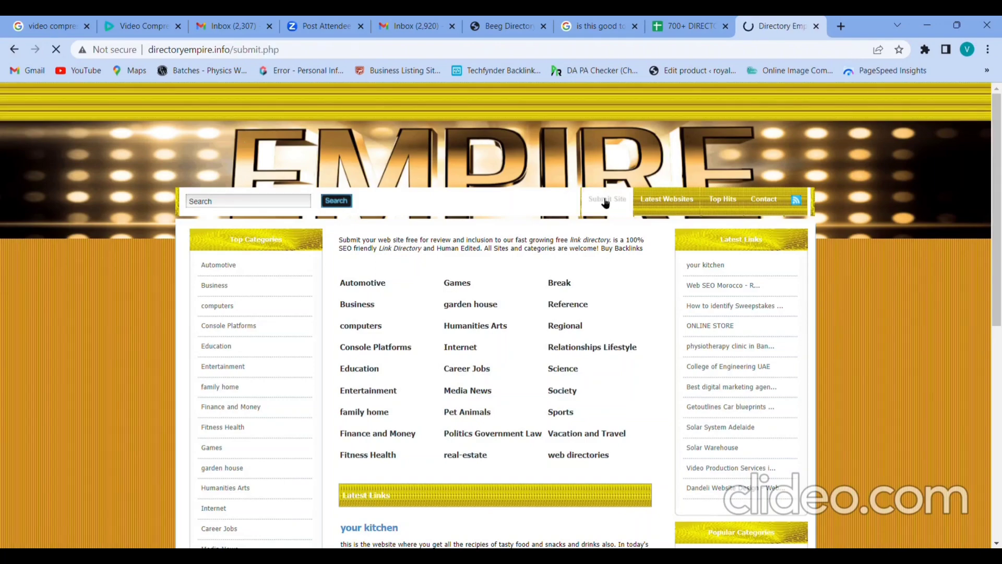
{"action": "scroll", "coordinate": [383, 329], "scroll_direction": "down", "scroll_amount": 2}
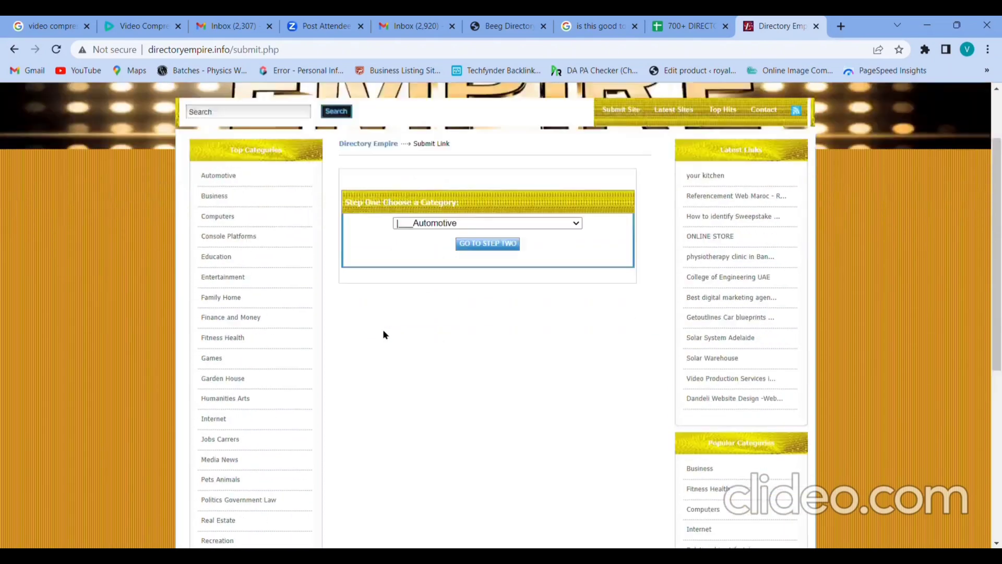
{"action": "scroll", "coordinate": [383, 331], "scroll_direction": "up", "scroll_amount": 2}
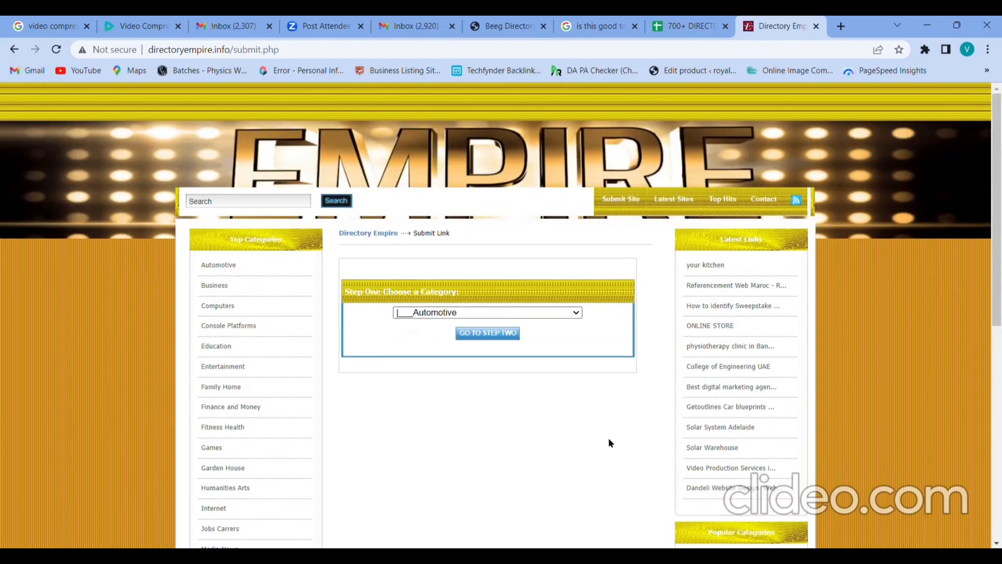
{"action": "scroll", "coordinate": [609, 443], "scroll_direction": "down", "scroll_amount": 3}
{"action": "left_click", "coordinate": [445, 192]}
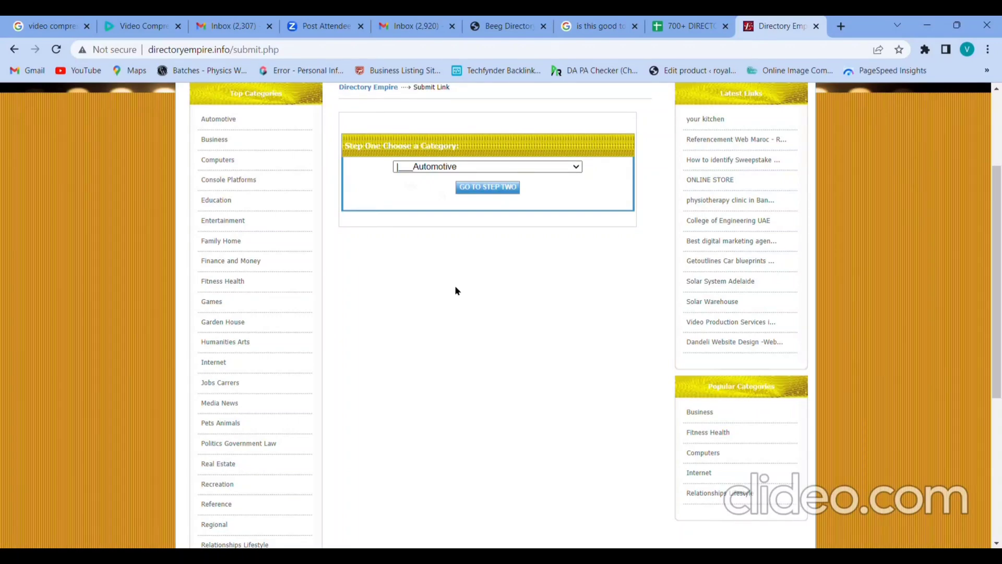
{"action": "left_click", "coordinate": [458, 299]}
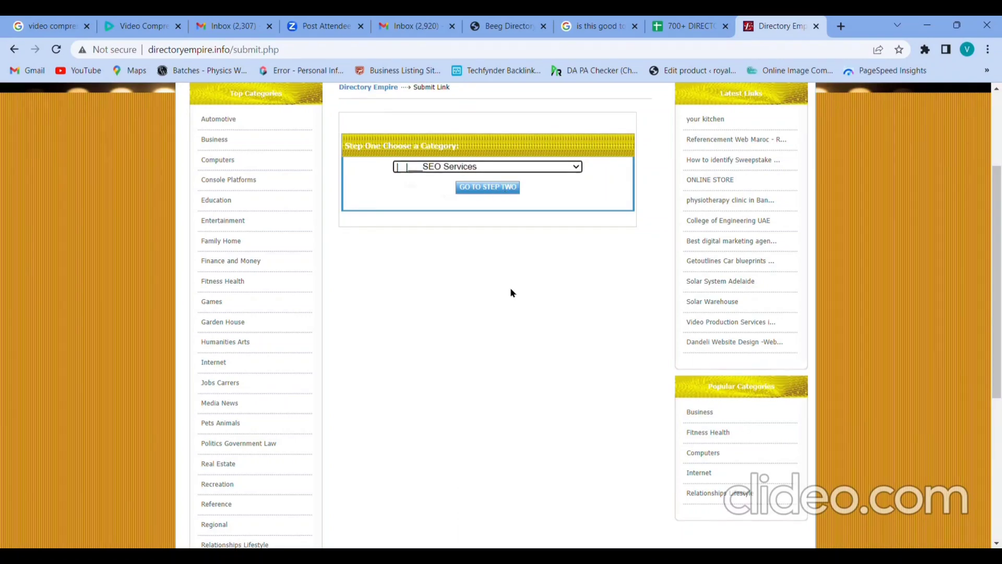
Select the free link type and continue to the submission details form
{"action": "scroll", "coordinate": [510, 290], "scroll_direction": "up", "scroll_amount": 1}
{"action": "left_click", "coordinate": [493, 251]}
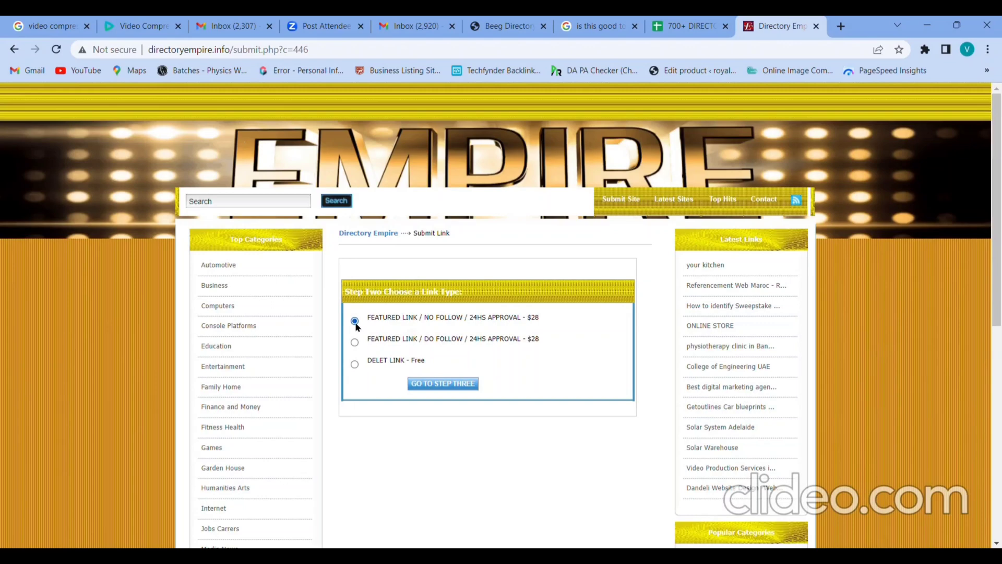
{"action": "key", "text": "Tab"}
{"action": "left_click", "coordinate": [355, 343]}
{"action": "left_click", "coordinate": [355, 364]}
{"action": "scroll", "coordinate": [395, 358], "scroll_direction": "down", "scroll_amount": 1}
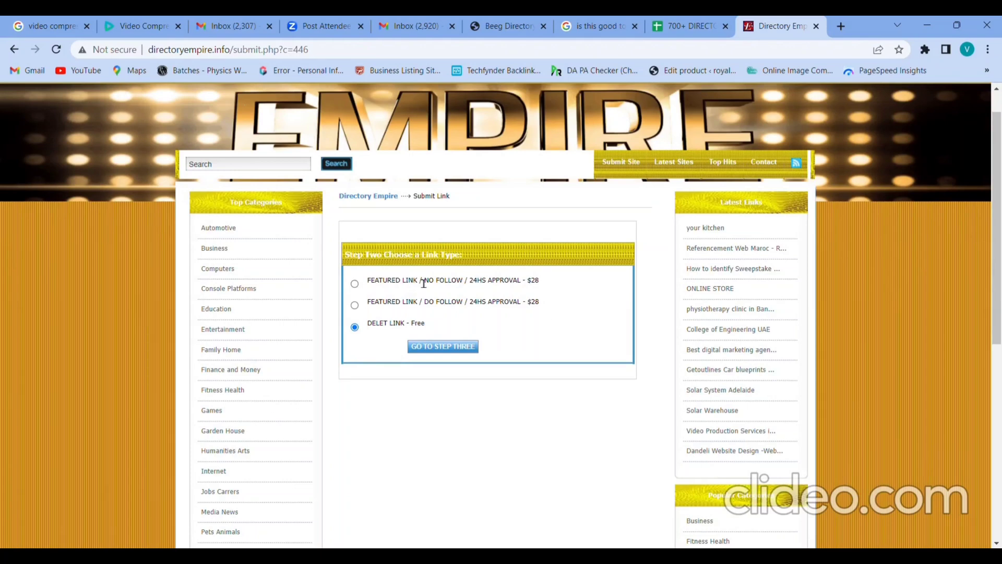
{"action": "left_click", "coordinate": [425, 347]}
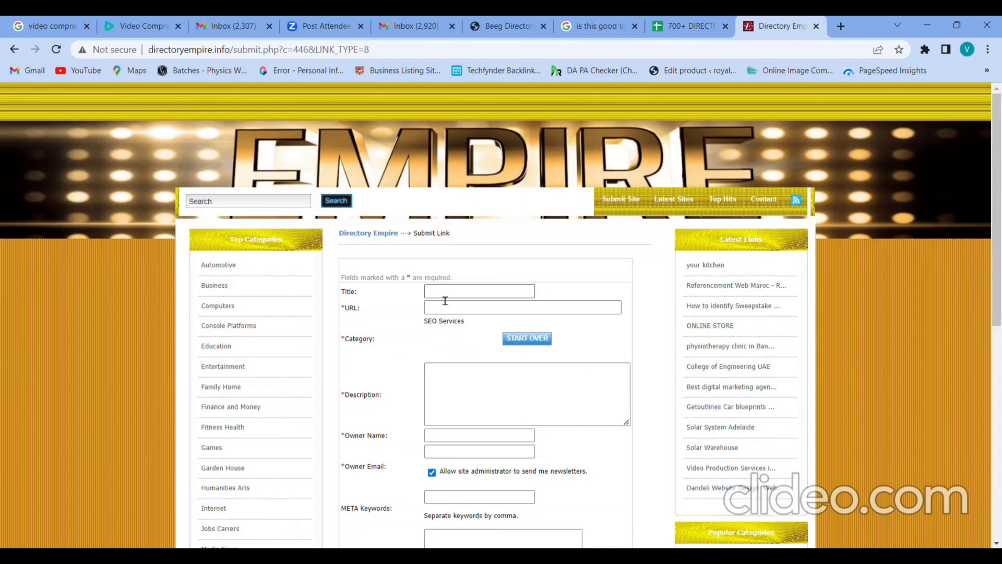
Step through the submission form's fields, ending back at the Title field
{"action": "left_click", "coordinate": [445, 294]}
{"action": "key", "text": "Tab"}
{"action": "key", "text": "Tab"}
{"action": "key", "text": "Tab"}
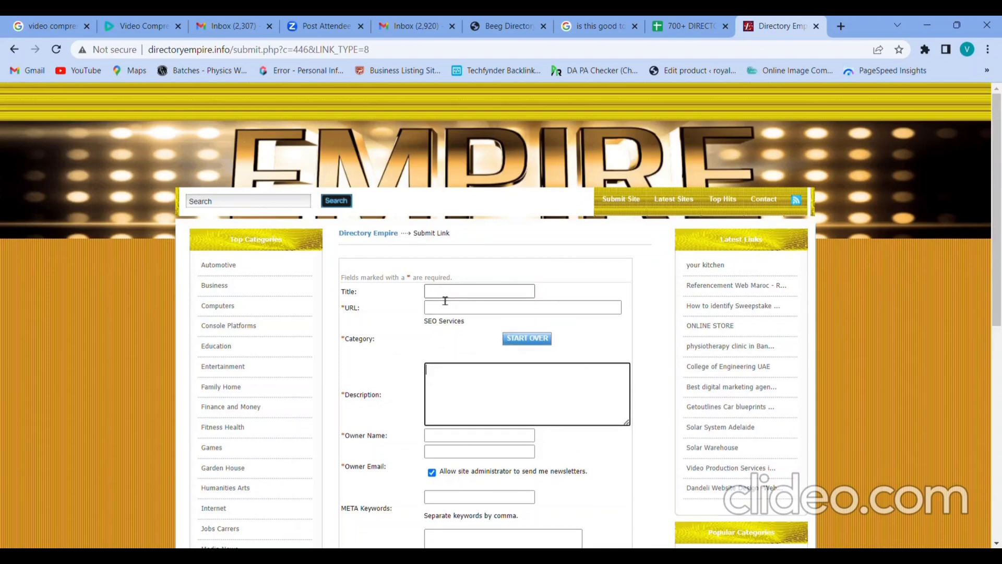
{"action": "scroll", "coordinate": [438, 295], "scroll_direction": "down", "scroll_amount": 1}
{"action": "key", "text": "Tab"}
{"action": "key", "text": "Tab"}
{"action": "key", "text": "Tab"}
{"action": "key", "text": "Tab"}
{"action": "key", "text": "Tab"}
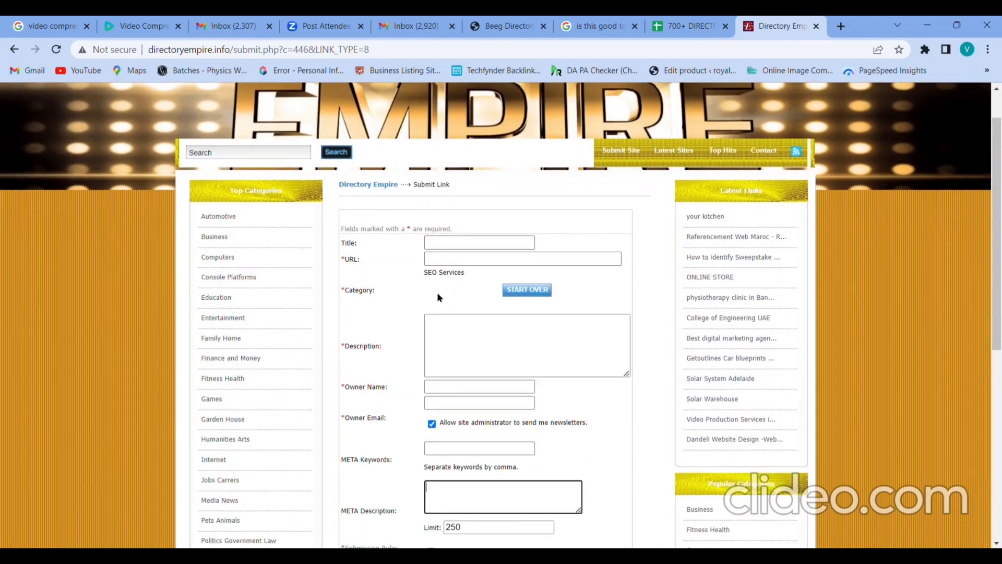
{"action": "key", "text": "Tab"}
{"action": "scroll", "coordinate": [437, 293], "scroll_direction": "down", "scroll_amount": 1}
{"action": "key", "text": "Tab"}
{"action": "scroll", "coordinate": [437, 292], "scroll_direction": "down", "scroll_amount": 1}
{"action": "scroll", "coordinate": [438, 296], "scroll_direction": "up", "scroll_amount": 2}
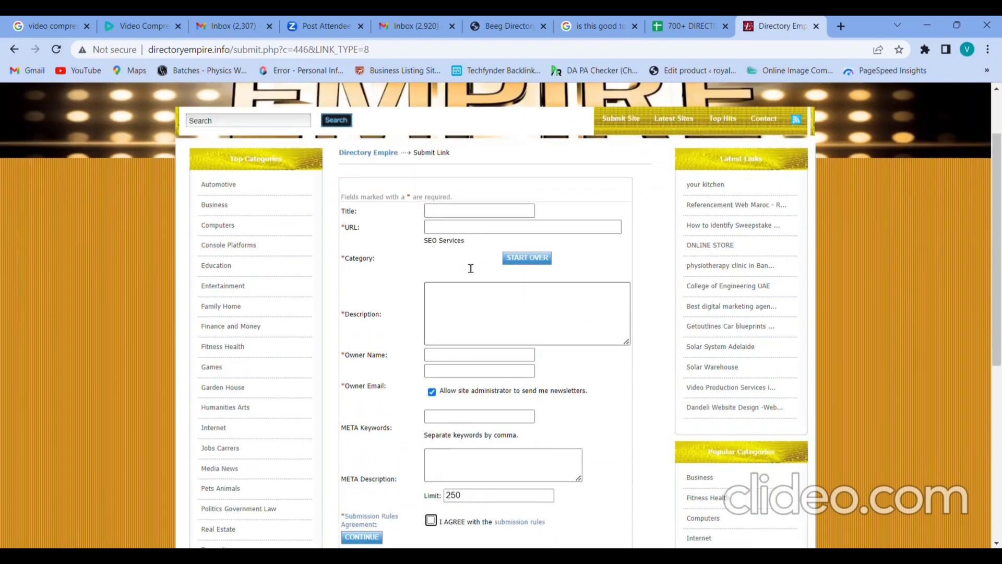
{"action": "left_click", "coordinate": [452, 230]}
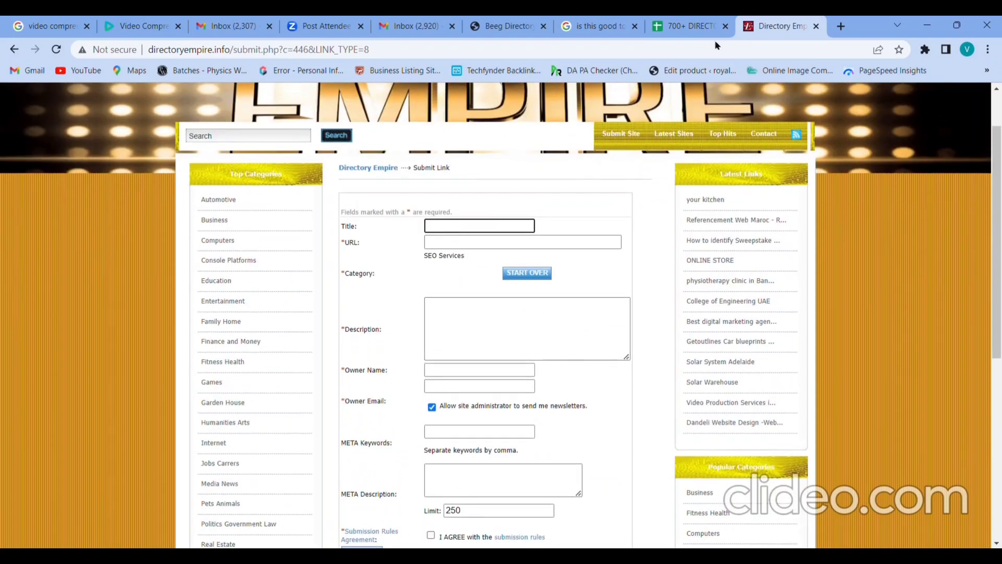
Load vinaykailash.com in a new browser tab
{"action": "left_click", "coordinate": [840, 27]}
{"action": "type", "text": "vin"}
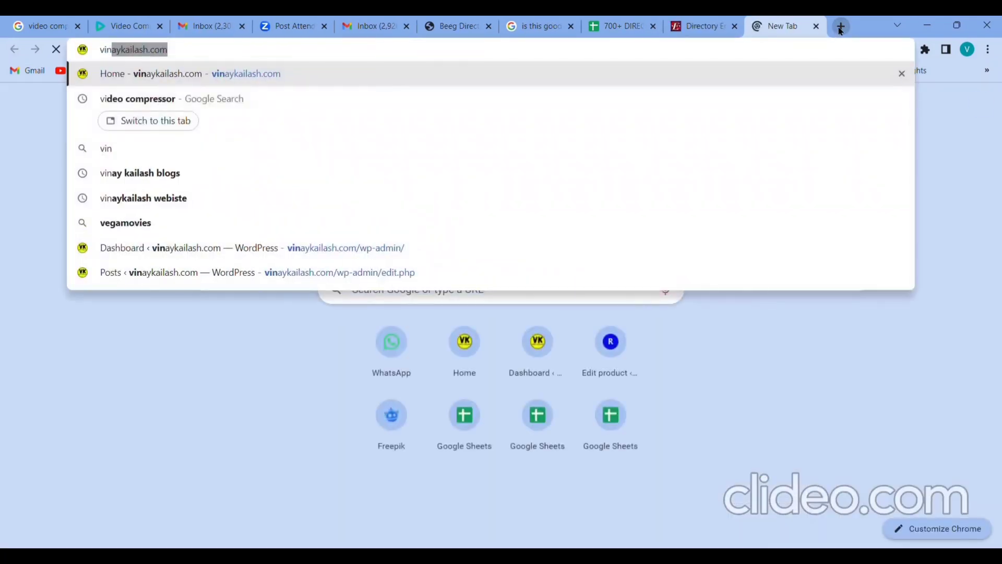
{"action": "type", "text": "ay"}
{"action": "key", "text": "Return"}
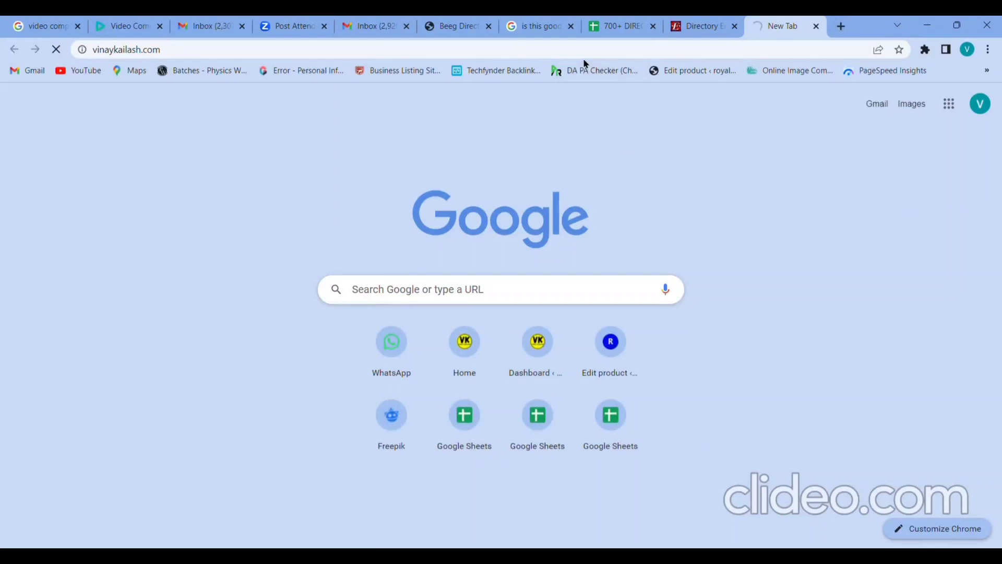
Paste the blog post title and summary description, and enter the owner's name
{"action": "left_click", "coordinate": [730, 19]}
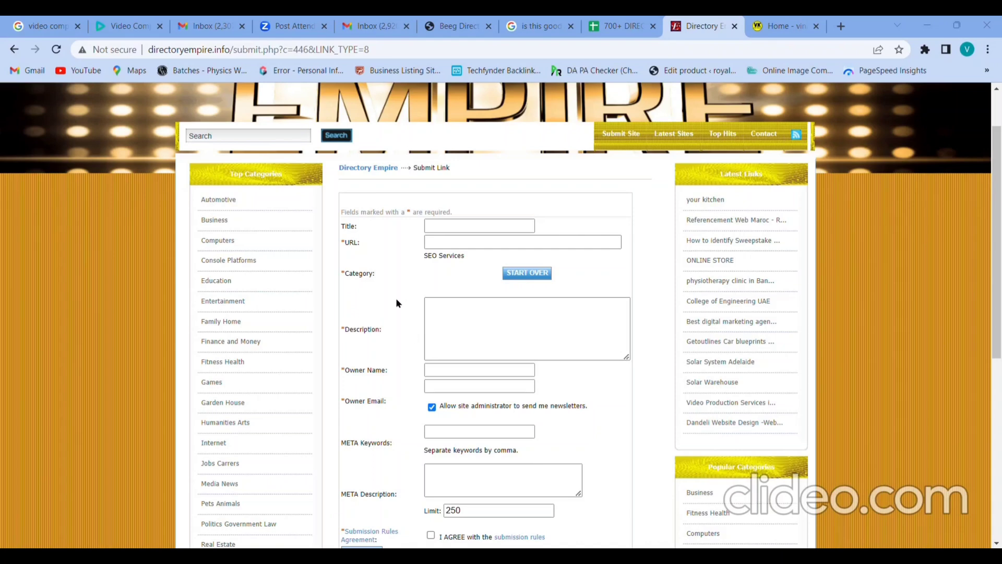
{"action": "key", "text": "ctrl+v"}
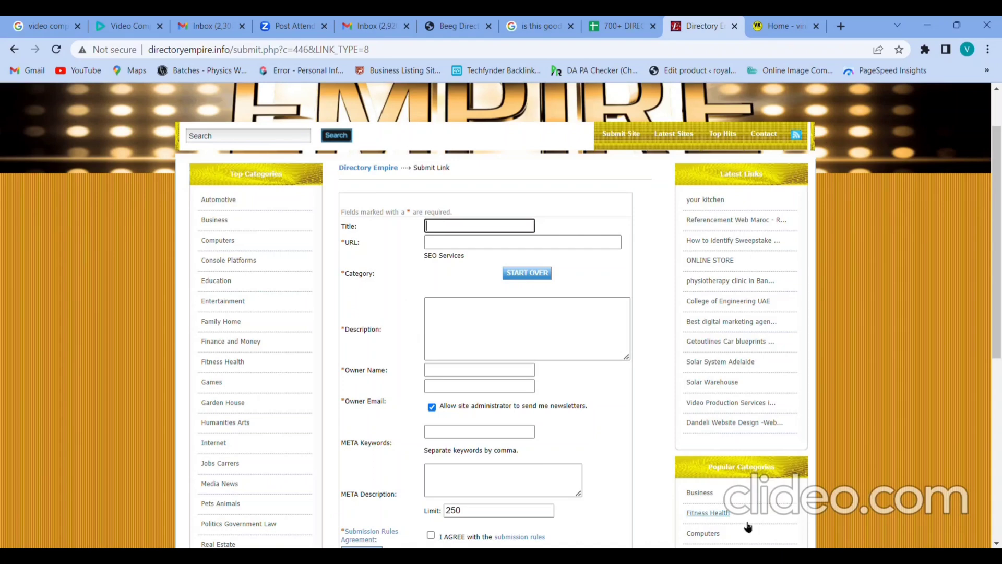
{"action": "left_click", "coordinate": [470, 243]}
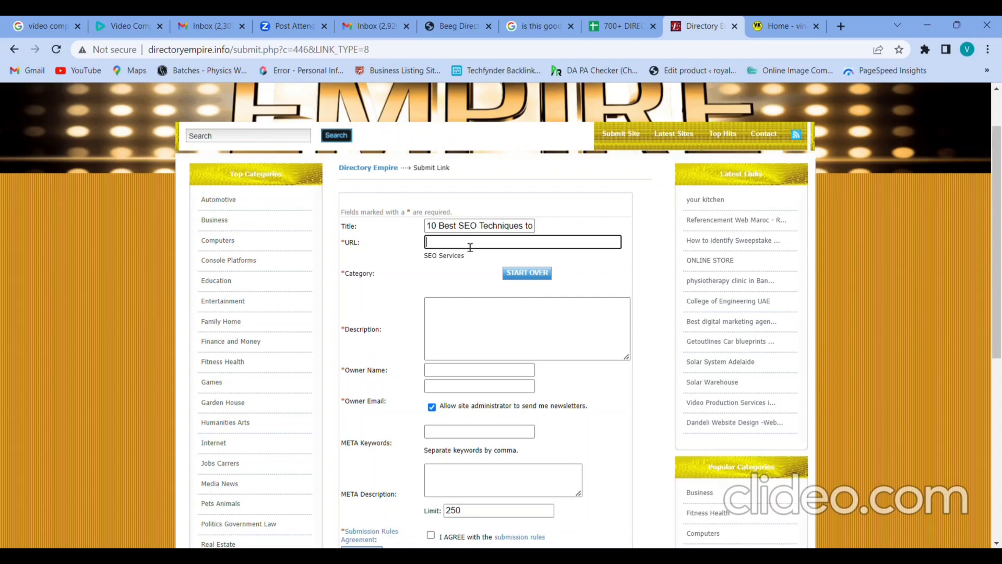
{"action": "left_click", "coordinate": [467, 330]}
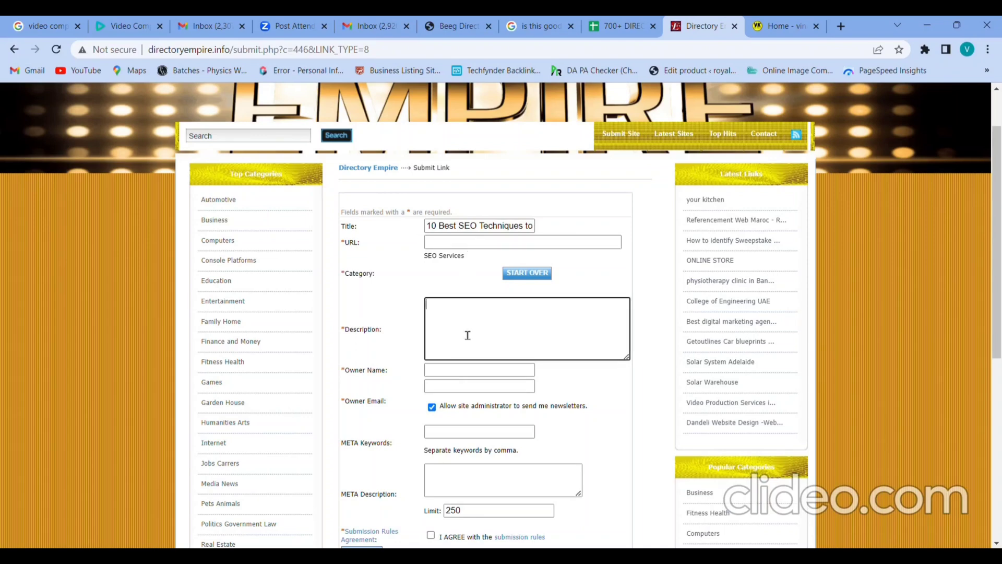
{"action": "key", "text": "alt+Tab"}
{"action": "key", "text": "ctrl+v"}
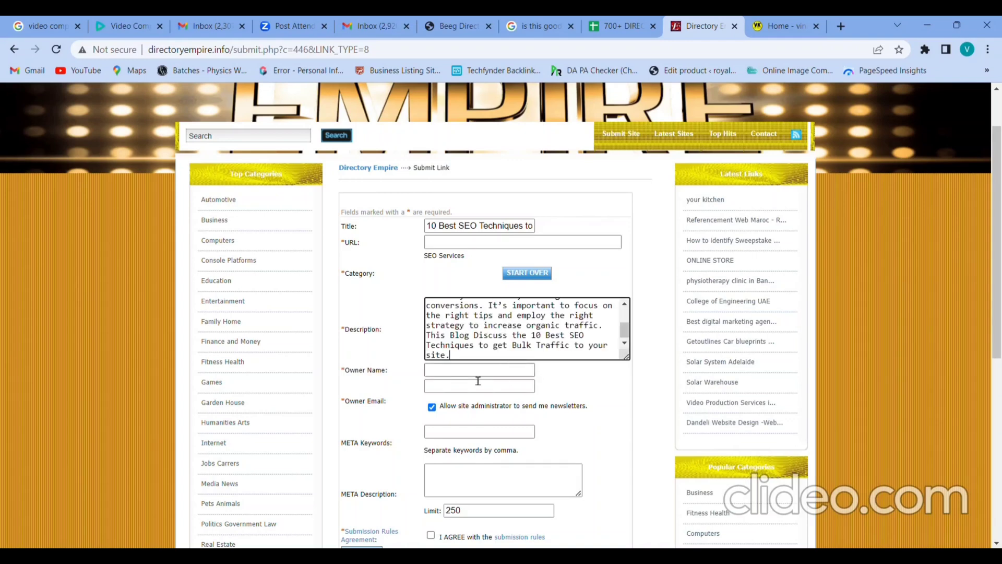
{"action": "left_click", "coordinate": [478, 372]}
{"action": "type", "text": "Vina"}
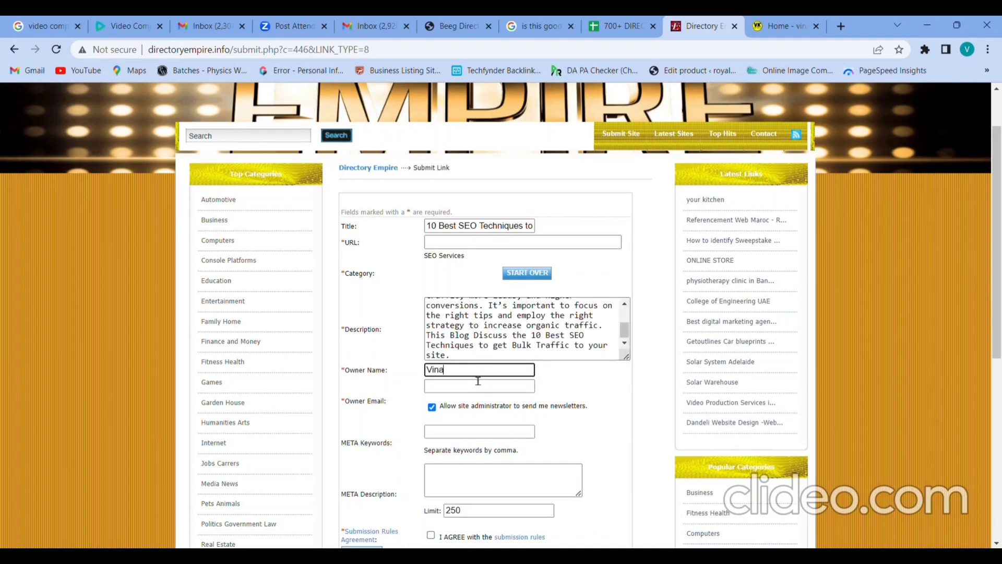
{"action": "type", "text": "y Kaila"}
{"action": "type", "text": "sh"}
{"action": "left_click", "coordinate": [461, 242]}
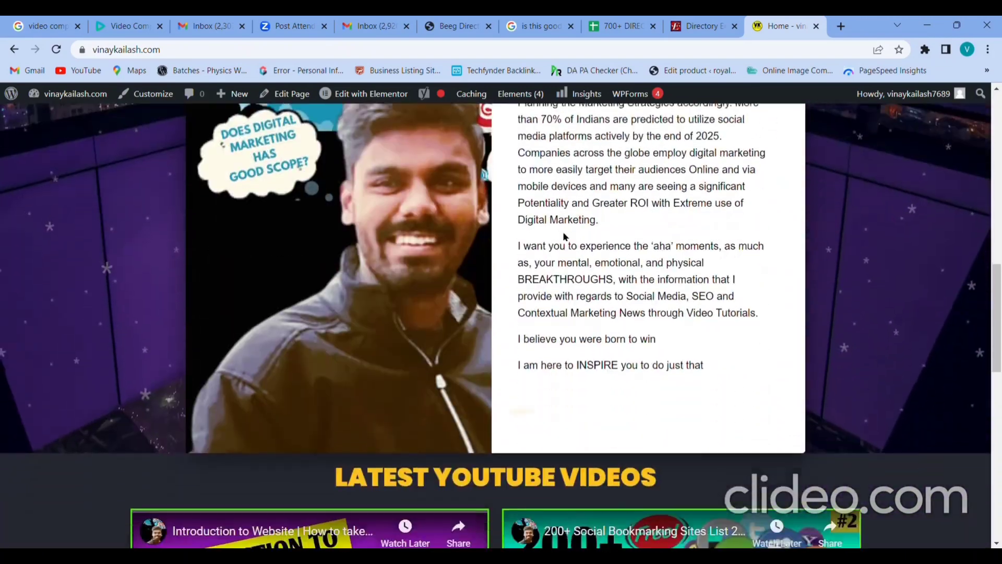
Open the '10 Best SEO Techniques' post from blog page 2 and select its URL
{"action": "scroll", "coordinate": [563, 230], "scroll_direction": "up", "scroll_amount": 10}
{"action": "scroll", "coordinate": [548, 183], "scroll_direction": "up", "scroll_amount": 2}
{"action": "left_click", "coordinate": [536, 132]}
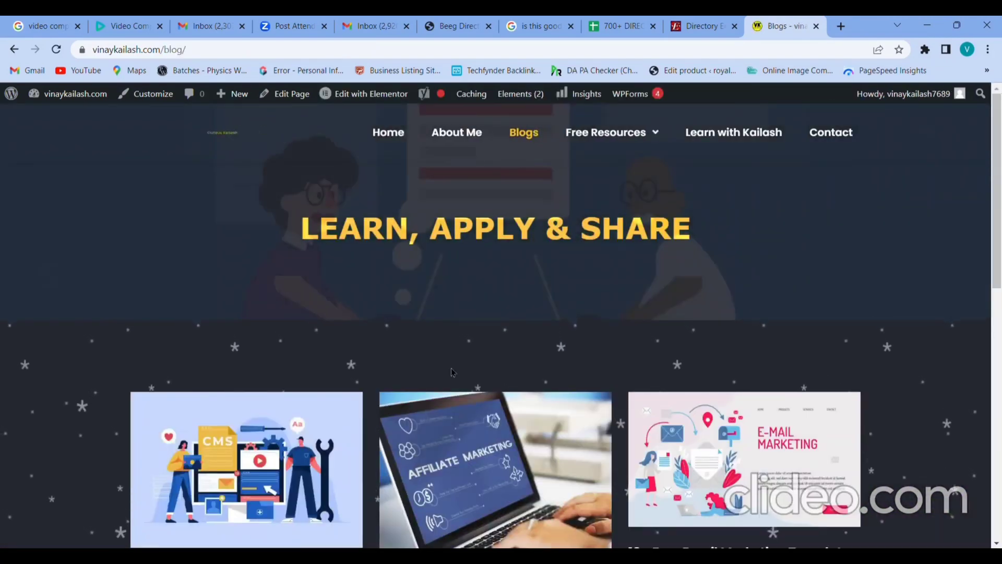
{"action": "scroll", "coordinate": [452, 372], "scroll_direction": "down", "scroll_amount": 7}
{"action": "scroll", "coordinate": [452, 371], "scroll_direction": "down", "scroll_amount": 4}
{"action": "left_click", "coordinate": [458, 401]}
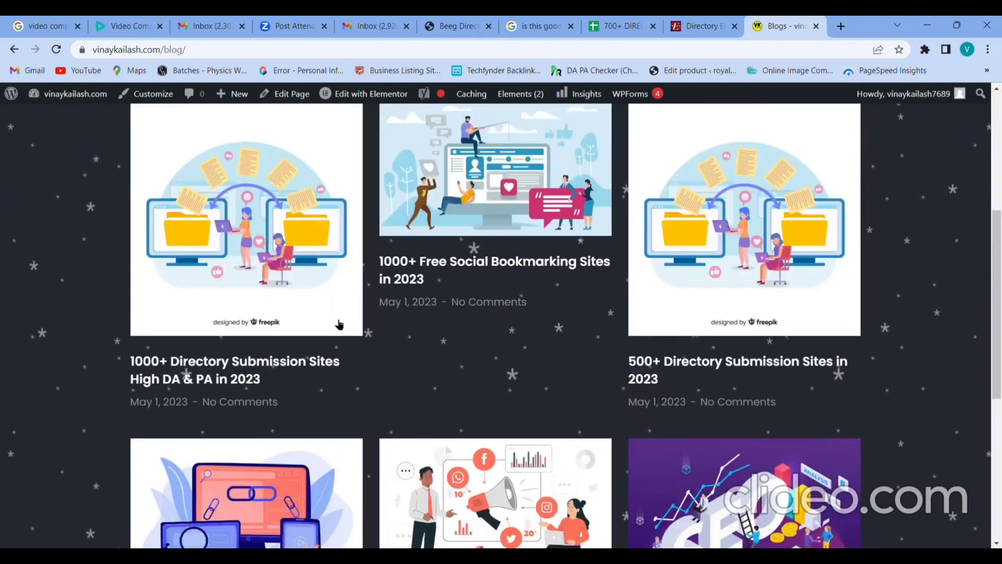
{"action": "scroll", "coordinate": [337, 324], "scroll_direction": "down", "scroll_amount": 5}
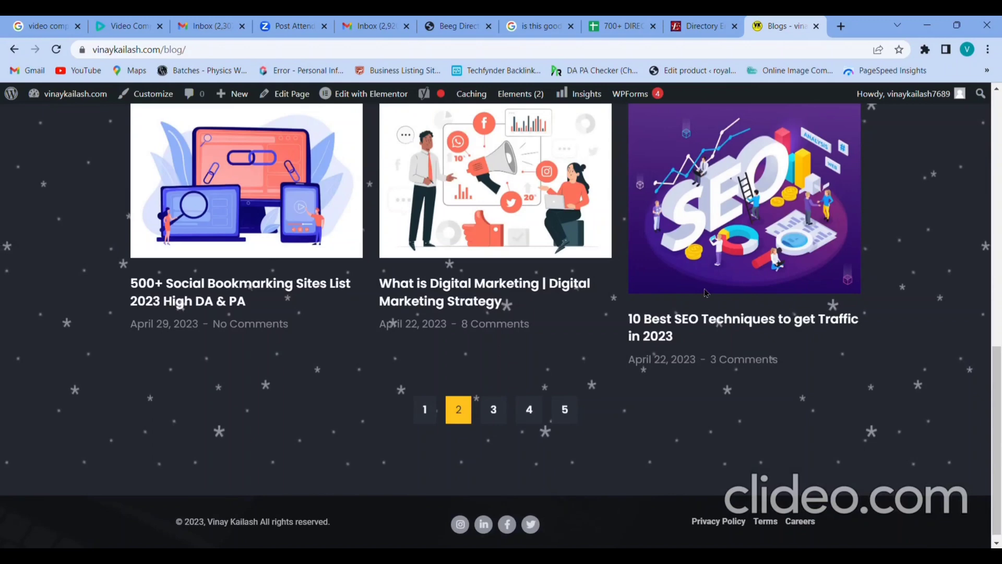
{"action": "middle_click", "coordinate": [705, 293]}
{"action": "left_click", "coordinate": [792, 24]}
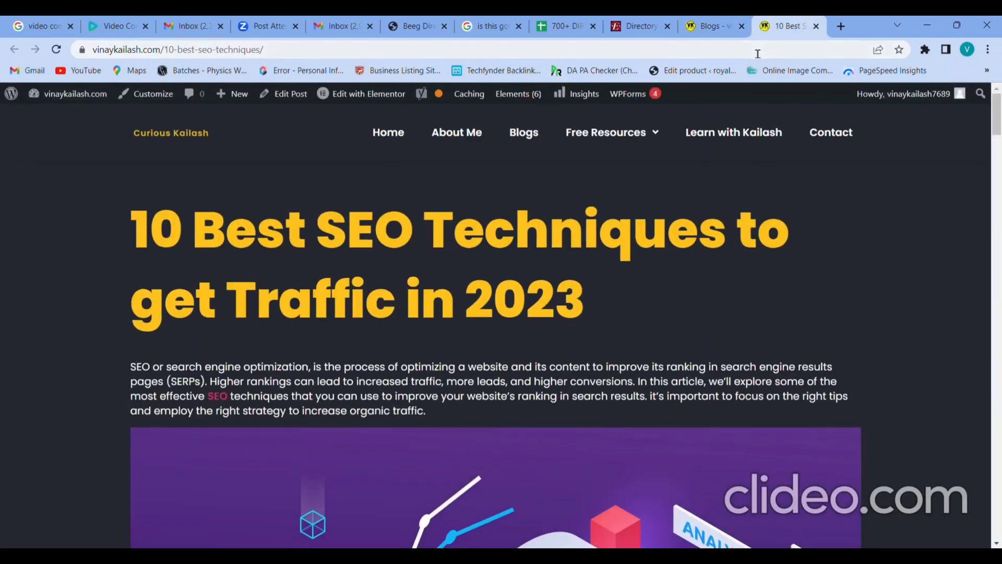
{"action": "left_click", "coordinate": [752, 50]}
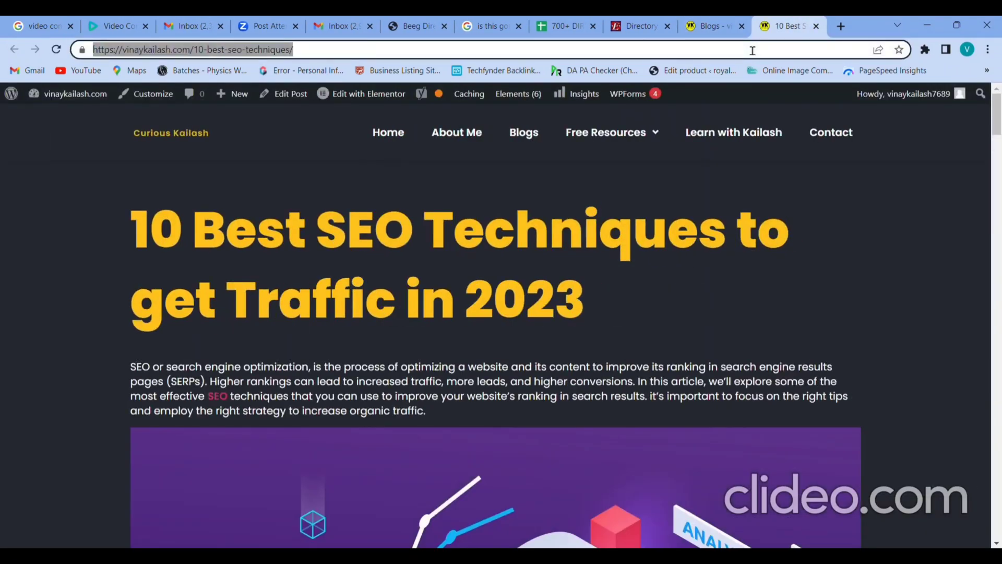
Paste the post's address into the URL field and enter the owner's e-mail
{"action": "left_click", "coordinate": [634, 26]}
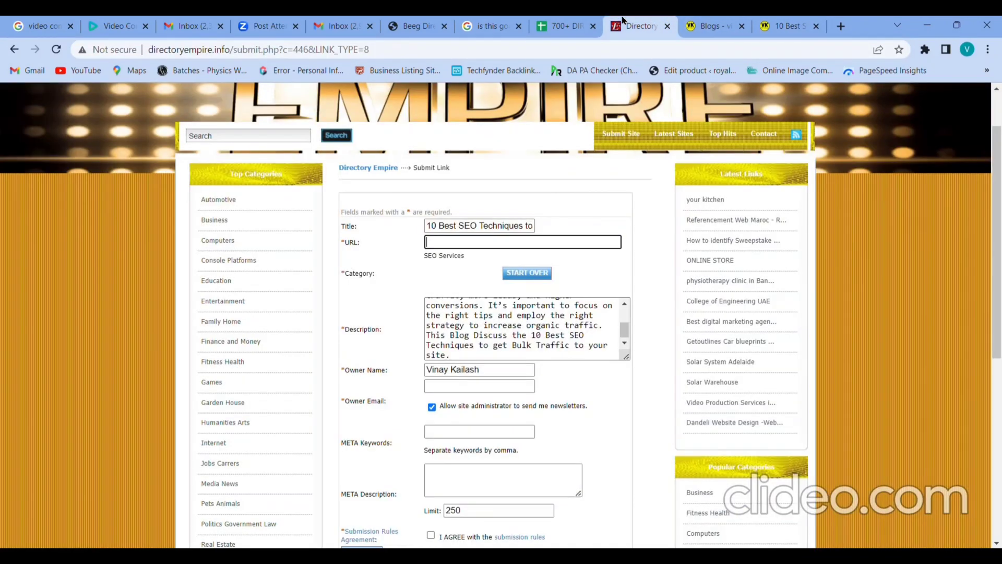
{"action": "type", "text": "https://vinaykailash.com/10-best-seo-techniques/"}
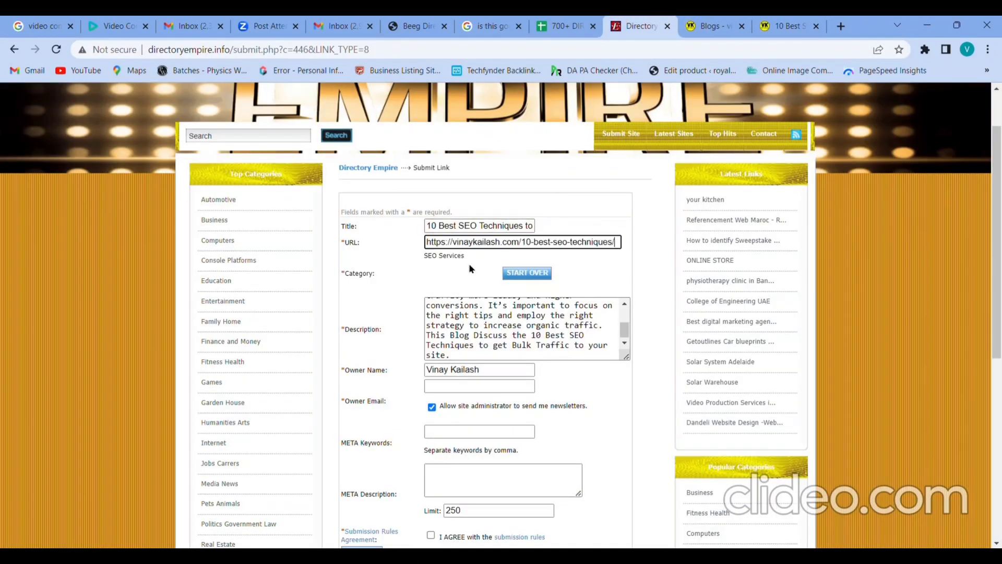
{"action": "scroll", "coordinate": [462, 282], "scroll_direction": "down", "scroll_amount": 2}
{"action": "left_click", "coordinate": [456, 294]}
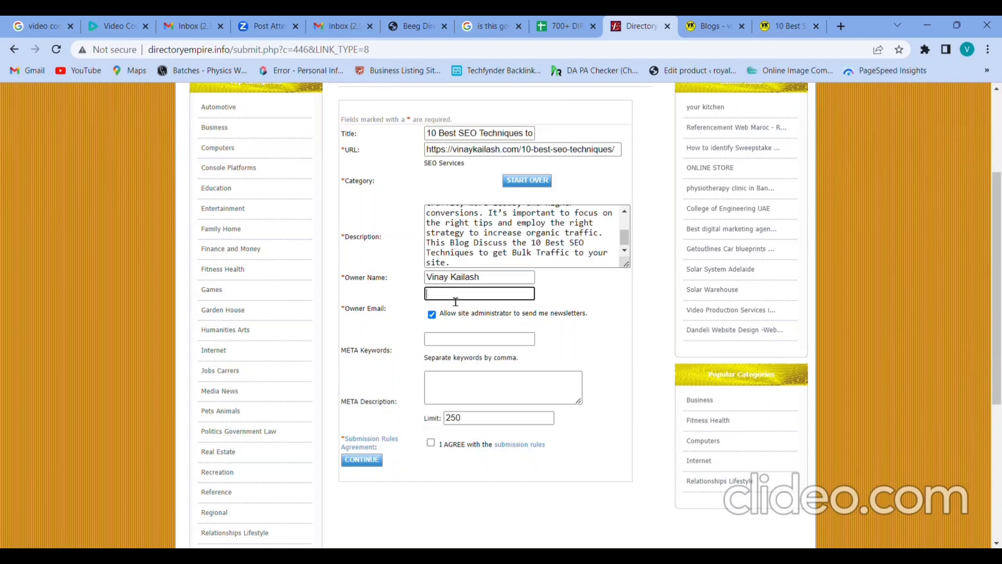
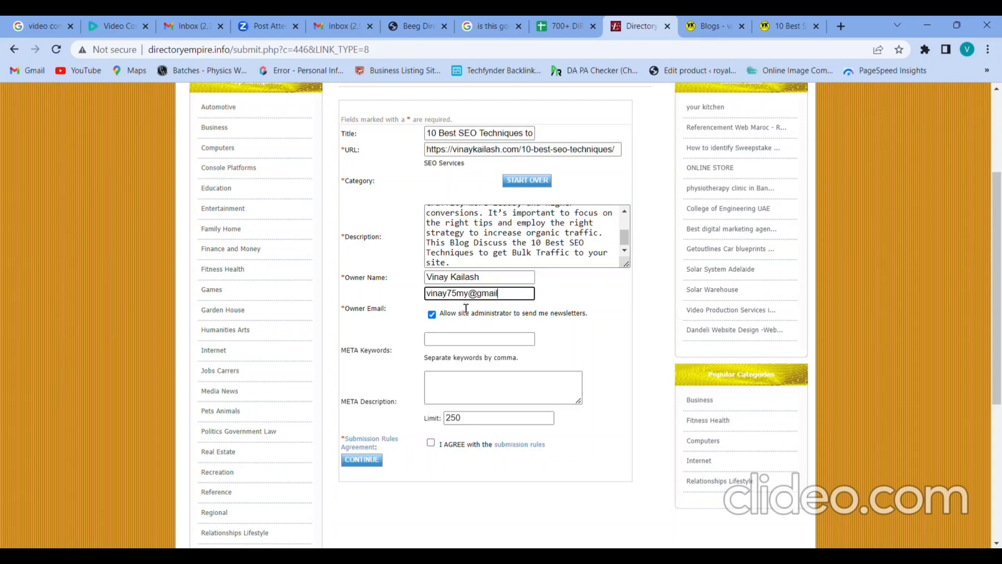
Fill META Keywords with the SEO and Bulk Traffic keywords and paste the META Description
{"action": "left_click", "coordinate": [456, 340]}
{"action": "key", "text": "ctrl+v"}
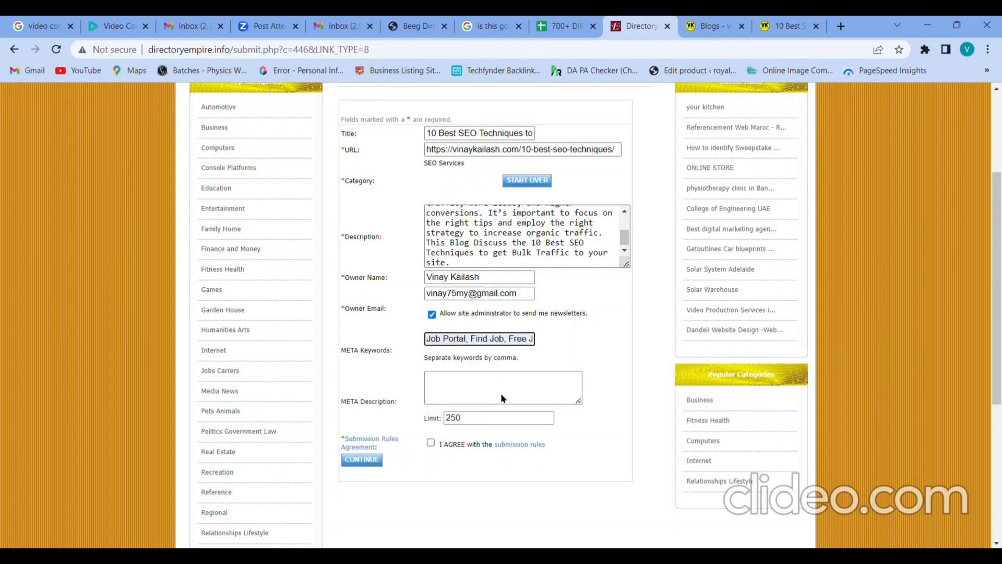
{"action": "key", "text": "ctrl+a"}
{"action": "key", "text": "ctrl+v"}
{"action": "left_click", "coordinate": [475, 405]}
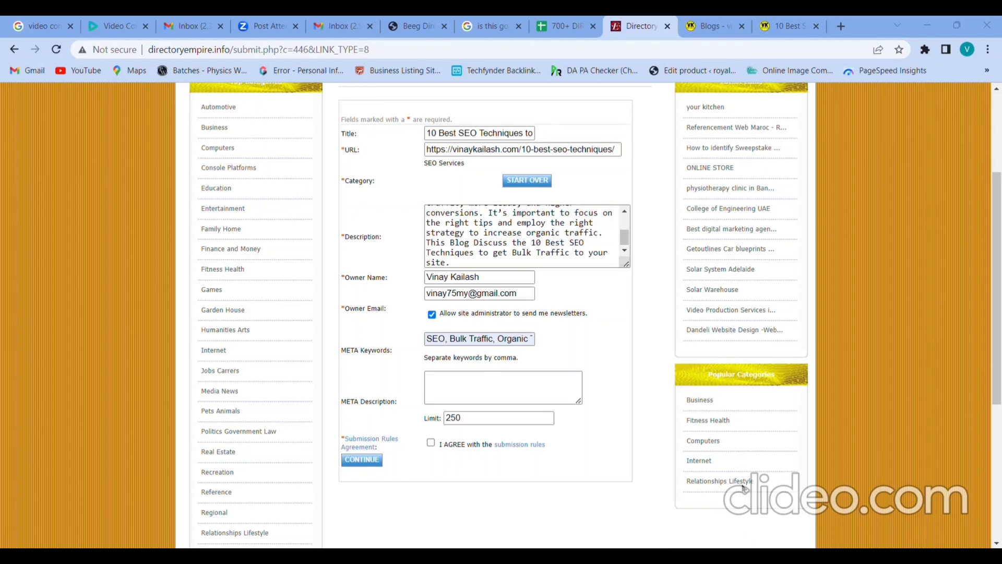
{"action": "left_click", "coordinate": [544, 404]}
{"action": "key", "text": "ctrl+v"}
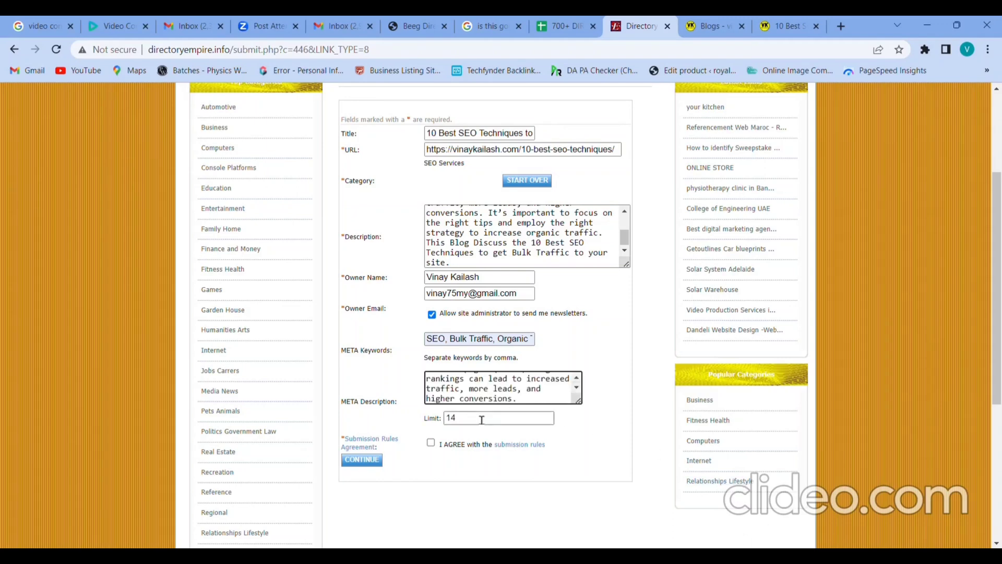
Accept the submission rules with I AGREE and submit the link form
{"action": "left_click", "coordinate": [431, 443]}
{"action": "scroll", "coordinate": [441, 396], "scroll_direction": "up", "scroll_amount": 2}
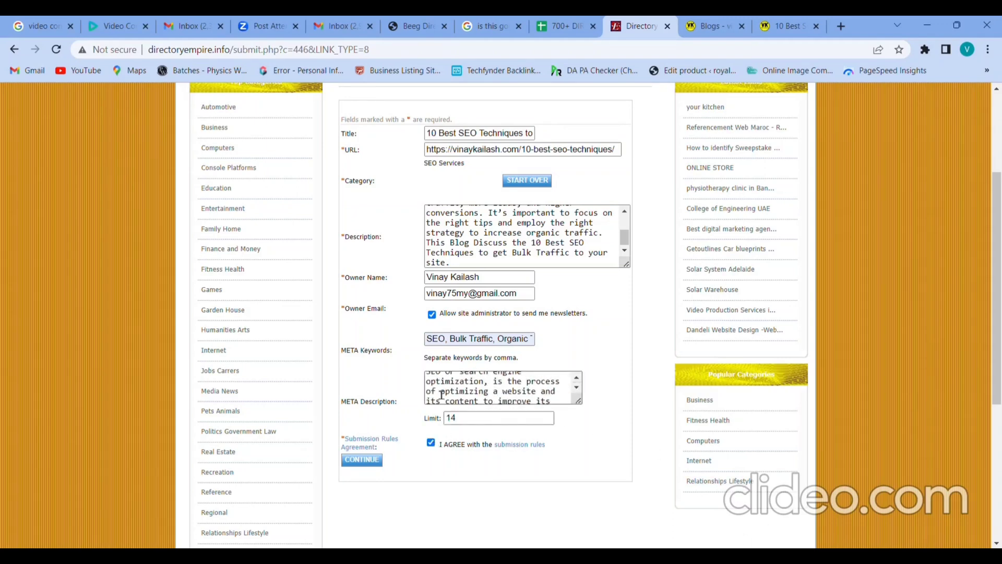
{"action": "scroll", "coordinate": [441, 395], "scroll_direction": "down", "scroll_amount": 1}
{"action": "scroll", "coordinate": [428, 381], "scroll_direction": "up", "scroll_amount": 2}
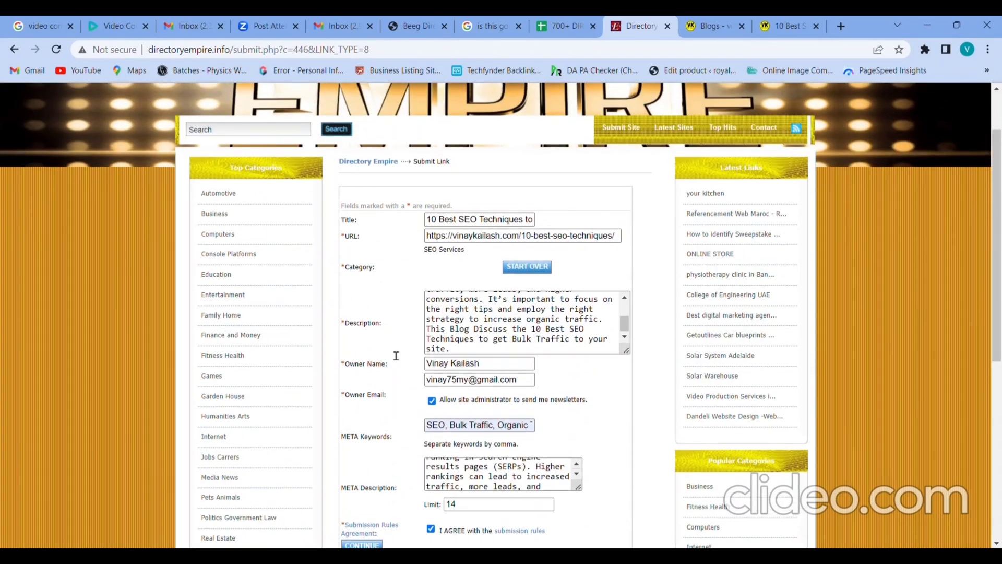
{"action": "scroll", "coordinate": [397, 355], "scroll_direction": "down", "scroll_amount": 1}
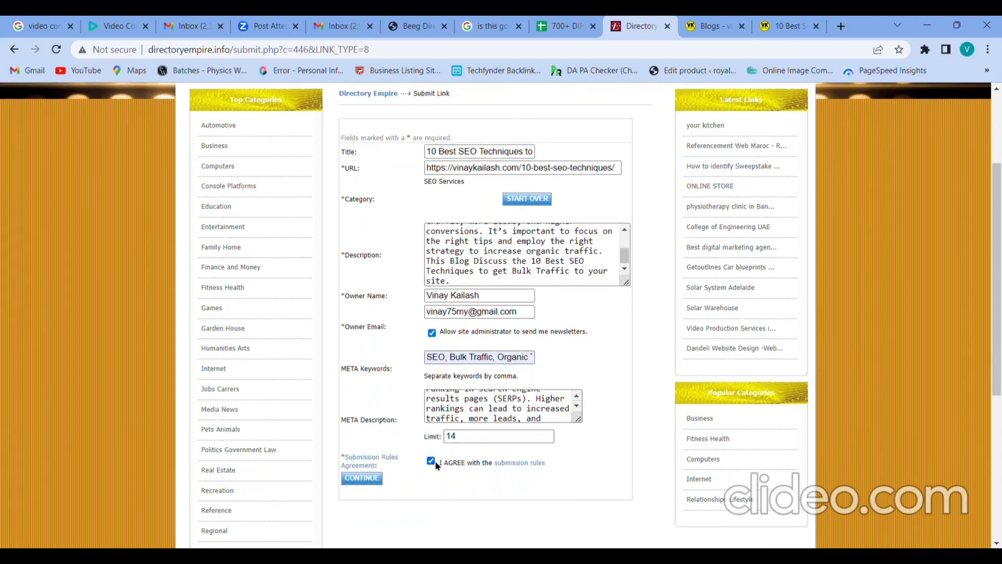
{"action": "left_click", "coordinate": [371, 479]}
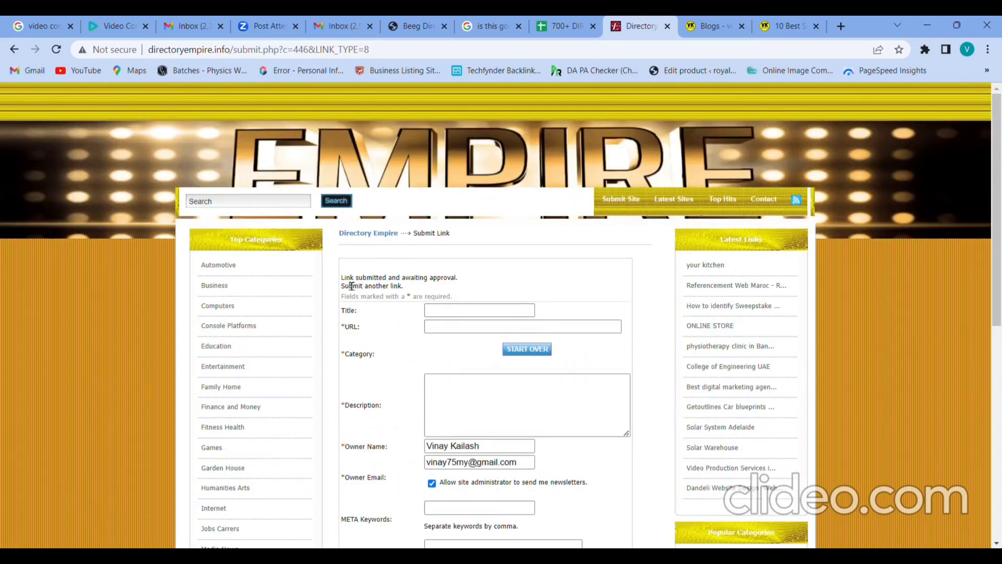
Highlight the 'Link submitted and awaiting approval.' confirmation message
{"action": "mouse_move", "coordinate": [348, 282]}
{"action": "left_mouse_down"}
{"action": "mouse_move", "coordinate": [409, 288]}
{"action": "mouse_move", "coordinate": [402, 278]}
{"action": "mouse_move", "coordinate": [459, 278]}
{"action": "left_mouse_up"}
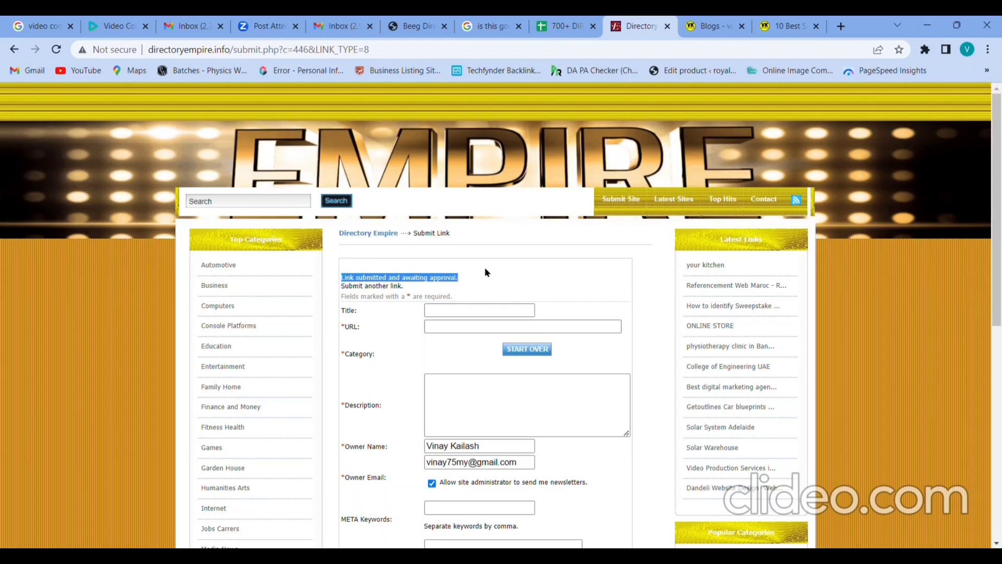
Switch to the directory spreadsheet and scroll down the site list and back up
{"action": "left_click", "coordinate": [562, 26]}
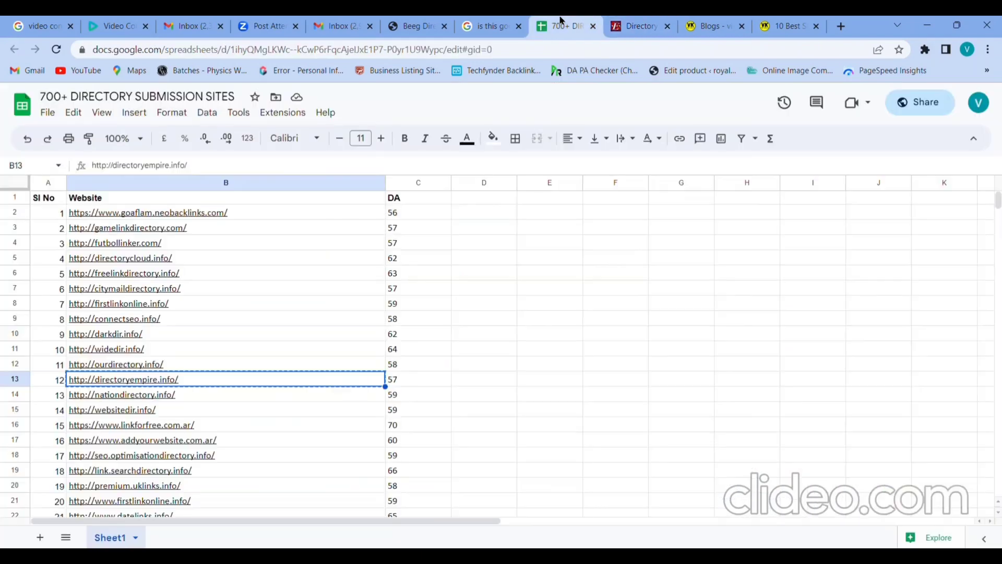
{"action": "scroll", "coordinate": [301, 386], "scroll_direction": "down", "scroll_amount": 8}
{"action": "scroll", "coordinate": [301, 386], "scroll_direction": "down", "scroll_amount": 8}
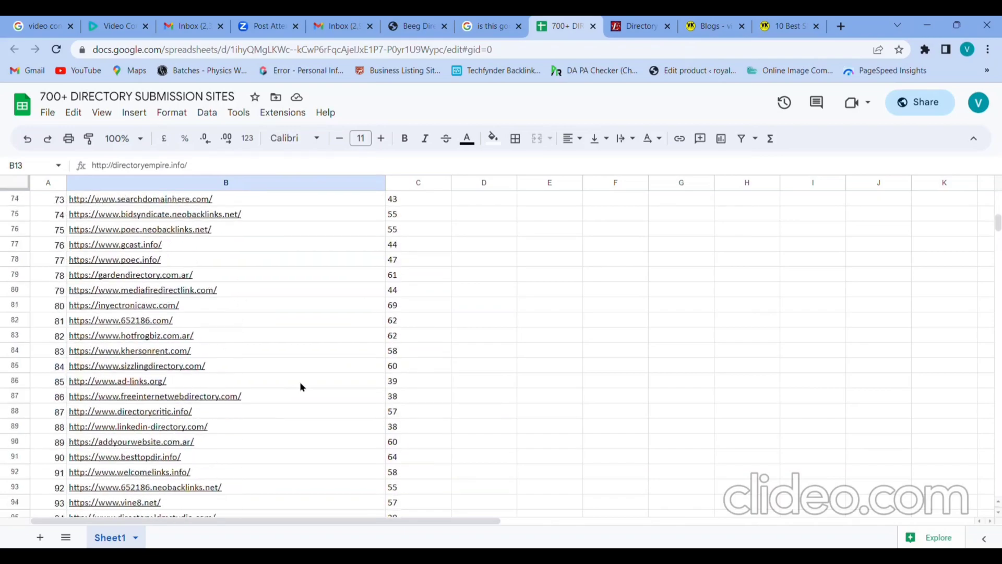
{"action": "scroll", "coordinate": [300, 386], "scroll_direction": "down", "scroll_amount": 8}
{"action": "scroll", "coordinate": [301, 386], "scroll_direction": "down", "scroll_amount": 8}
{"action": "scroll", "coordinate": [301, 386], "scroll_direction": "down", "scroll_amount": 10}
{"action": "scroll", "coordinate": [301, 387], "scroll_direction": "down", "scroll_amount": 10}
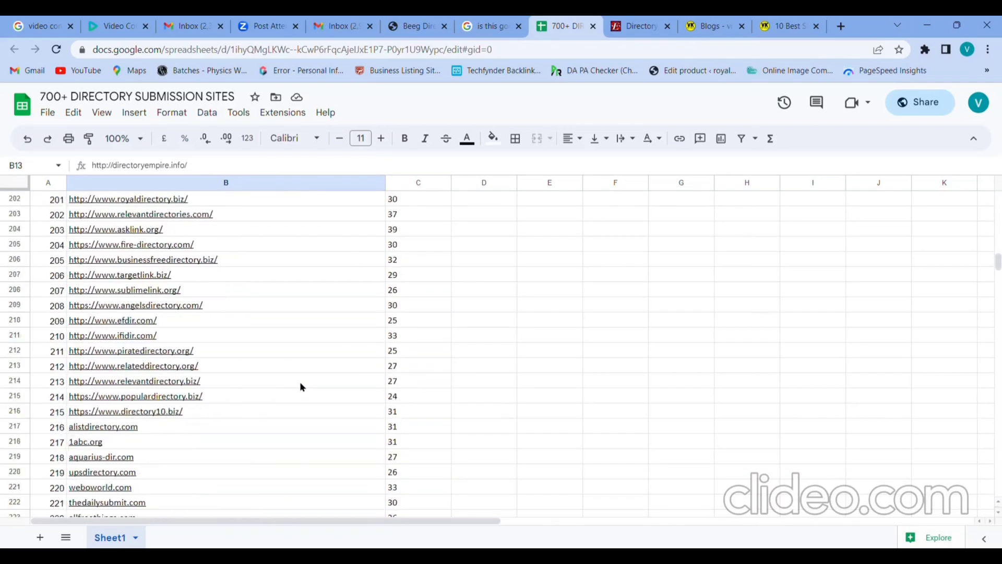
{"action": "scroll", "coordinate": [300, 386], "scroll_direction": "down", "scroll_amount": 10}
{"action": "scroll", "coordinate": [301, 386], "scroll_direction": "down", "scroll_amount": 10}
{"action": "scroll", "coordinate": [301, 387], "scroll_direction": "down", "scroll_amount": 10}
{"action": "scroll", "coordinate": [300, 387], "scroll_direction": "down", "scroll_amount": 10}
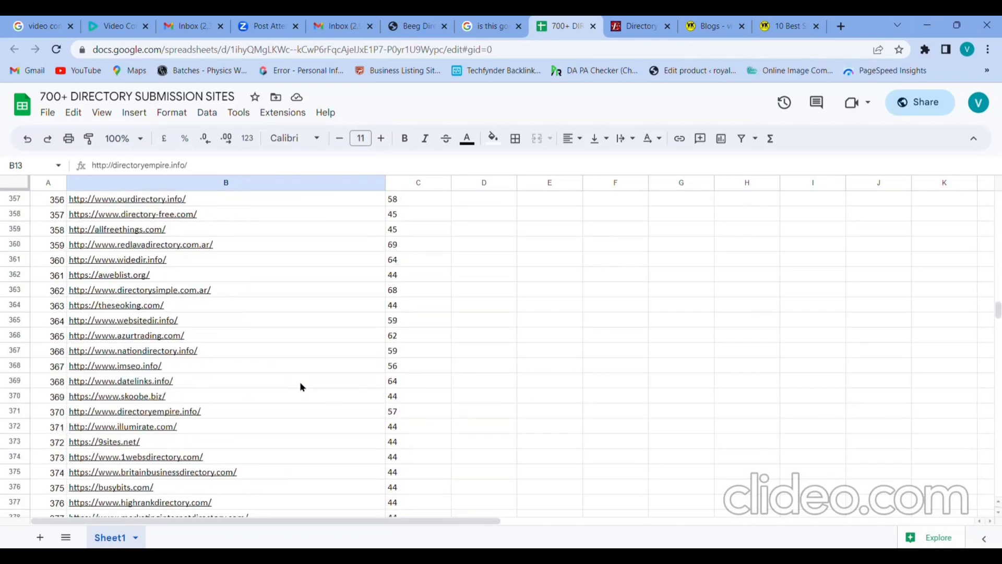
{"action": "scroll", "coordinate": [300, 387], "scroll_direction": "down", "scroll_amount": 10}
{"action": "scroll", "coordinate": [300, 386], "scroll_direction": "down", "scroll_amount": 10}
{"action": "scroll", "coordinate": [300, 387], "scroll_direction": "down", "scroll_amount": 8}
{"action": "scroll", "coordinate": [301, 386], "scroll_direction": "down", "scroll_amount": 8}
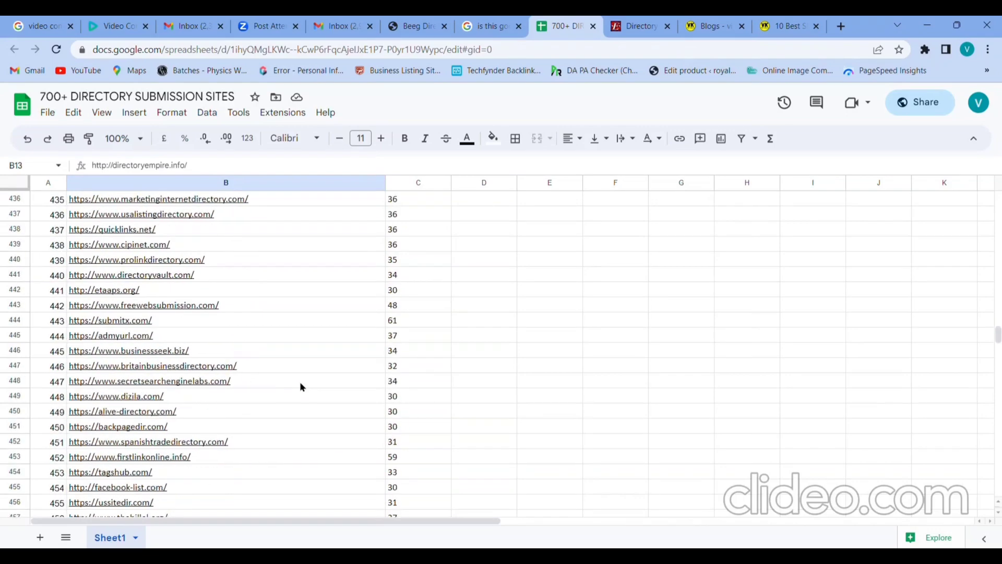
{"action": "scroll", "coordinate": [301, 387], "scroll_direction": "down", "scroll_amount": 8}
{"action": "scroll", "coordinate": [301, 386], "scroll_direction": "down", "scroll_amount": 8}
{"action": "scroll", "coordinate": [301, 387], "scroll_direction": "down", "scroll_amount": 10}
{"action": "scroll", "coordinate": [301, 386], "scroll_direction": "down", "scroll_amount": 10}
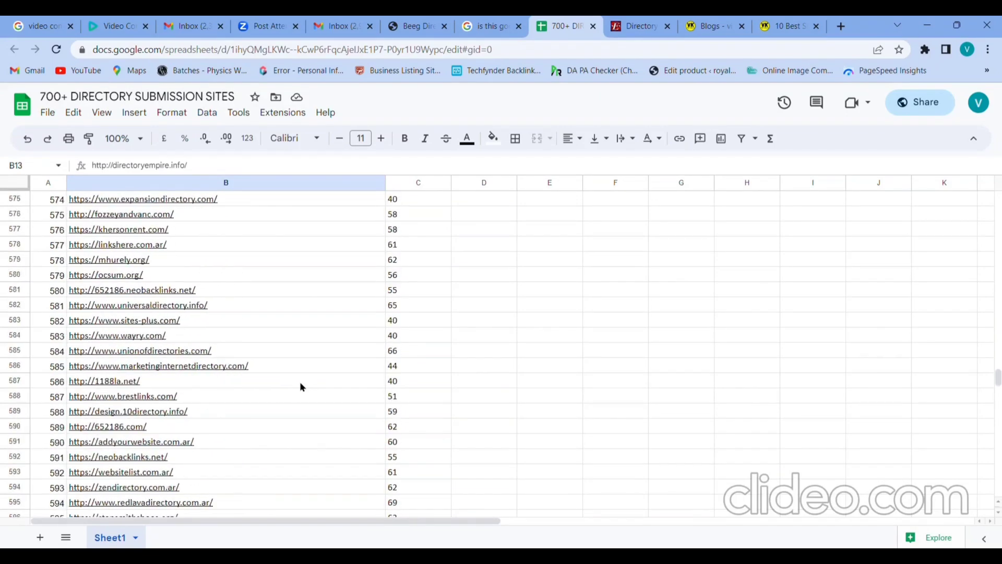
{"action": "scroll", "coordinate": [300, 386], "scroll_direction": "down", "scroll_amount": 10}
{"action": "scroll", "coordinate": [300, 386], "scroll_direction": "down", "scroll_amount": 10}
{"action": "scroll", "coordinate": [300, 387], "scroll_direction": "down", "scroll_amount": 3}
{"action": "scroll", "coordinate": [301, 387], "scroll_direction": "down", "scroll_amount": 4}
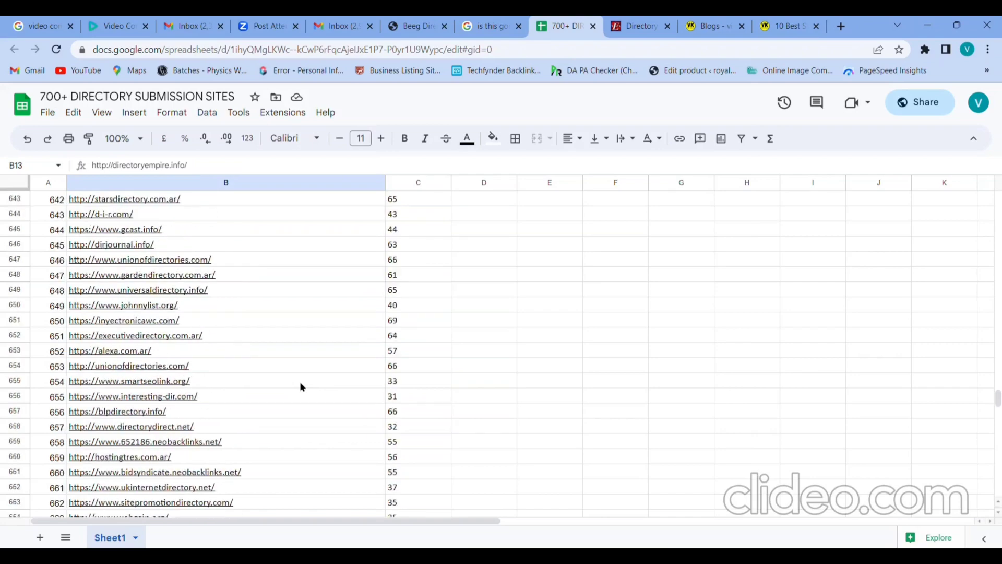
{"action": "scroll", "coordinate": [301, 386], "scroll_direction": "down", "scroll_amount": 4}
{"action": "scroll", "coordinate": [301, 386], "scroll_direction": "down", "scroll_amount": 10}
{"action": "scroll", "coordinate": [300, 387], "scroll_direction": "up", "scroll_amount": 7}
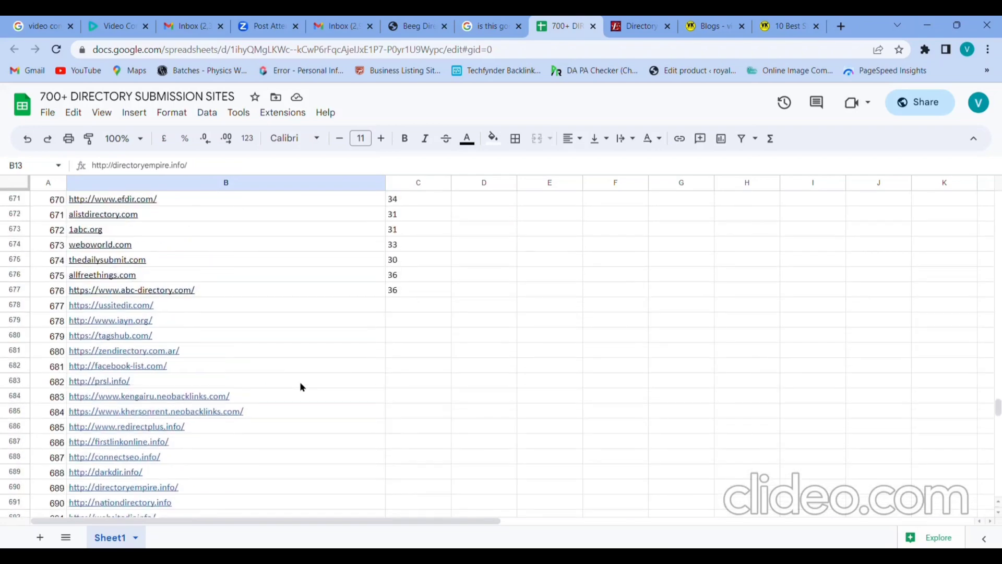
{"action": "scroll", "coordinate": [300, 387], "scroll_direction": "up", "scroll_amount": 5}
{"action": "scroll", "coordinate": [301, 387], "scroll_direction": "up", "scroll_amount": 4}
{"action": "scroll", "coordinate": [301, 387], "scroll_direction": "up", "scroll_amount": 7}
{"action": "scroll", "coordinate": [301, 387], "scroll_direction": "up", "scroll_amount": 4}
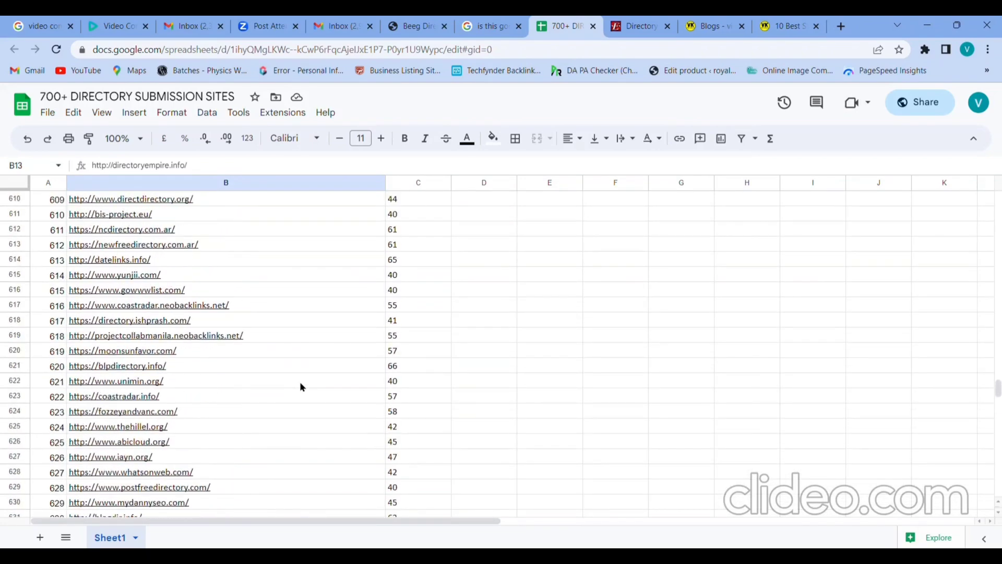
{"action": "scroll", "coordinate": [360, 350], "scroll_direction": "up", "scroll_amount": 6}
{"action": "scroll", "coordinate": [360, 348], "scroll_direction": "up", "scroll_amount": 7}
{"action": "scroll", "coordinate": [360, 348], "scroll_direction": "up", "scroll_amount": 6}
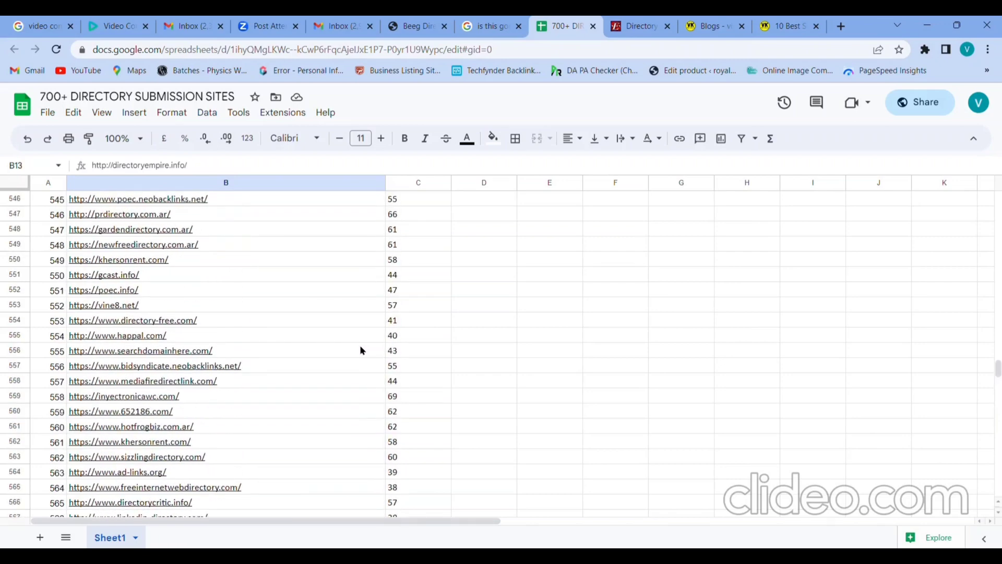
{"action": "scroll", "coordinate": [360, 347], "scroll_direction": "up", "scroll_amount": 8}
{"action": "scroll", "coordinate": [360, 347], "scroll_direction": "up", "scroll_amount": 7}
{"action": "scroll", "coordinate": [360, 348], "scroll_direction": "up", "scroll_amount": 5}
{"action": "scroll", "coordinate": [360, 347], "scroll_direction": "up", "scroll_amount": 5}
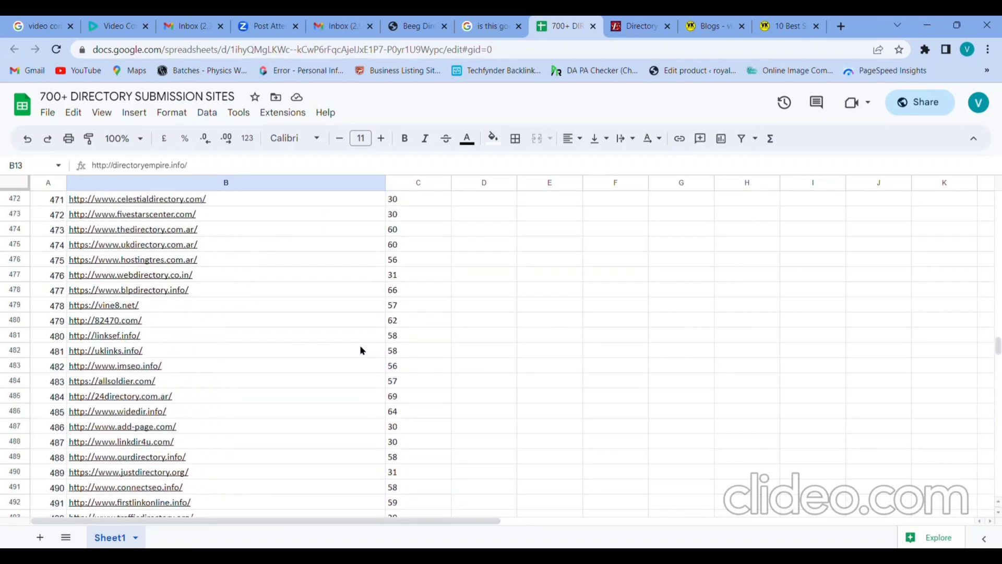
{"action": "scroll", "coordinate": [360, 347], "scroll_direction": "up", "scroll_amount": 4}
{"action": "scroll", "coordinate": [360, 348], "scroll_direction": "up", "scroll_amount": 1}
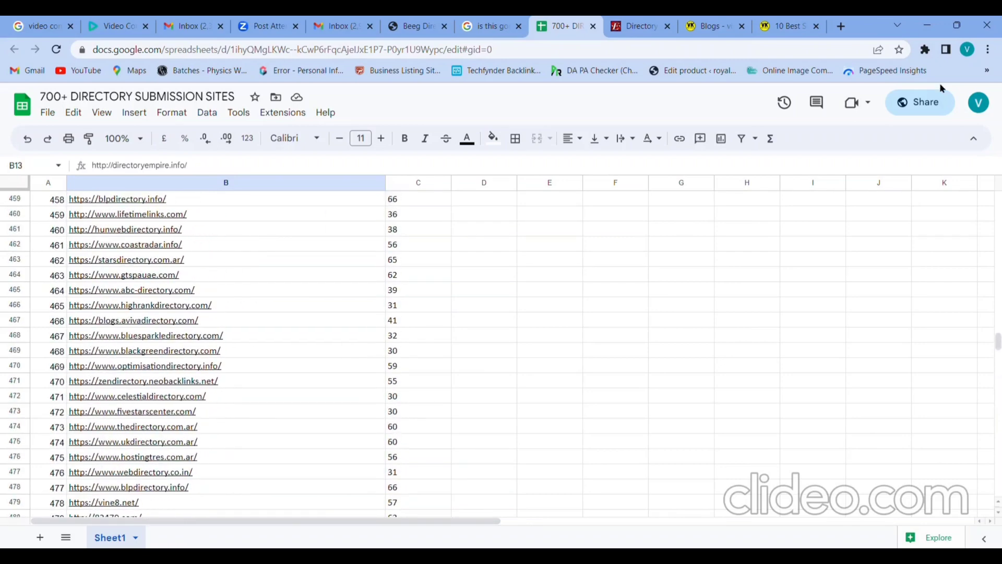